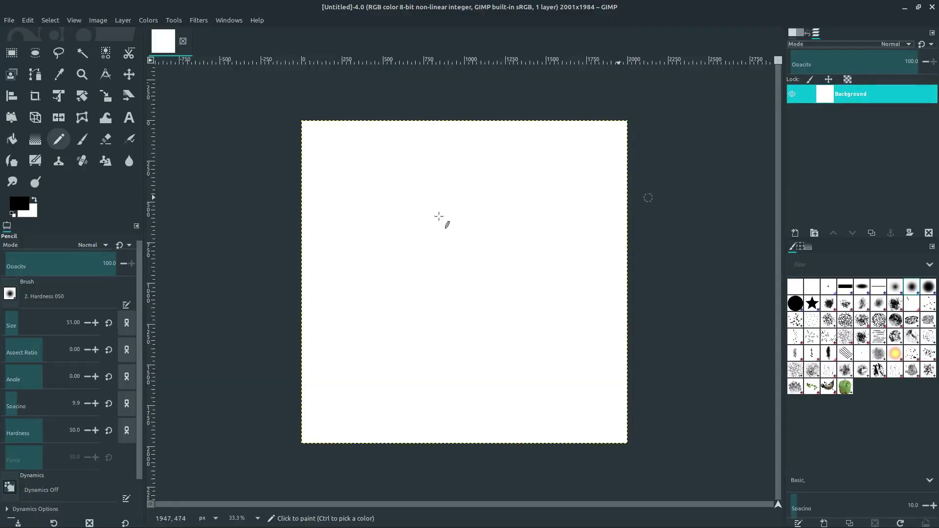
- Browse the foreground colour dialog's selectors while keeping black as the colour
click(20, 203)
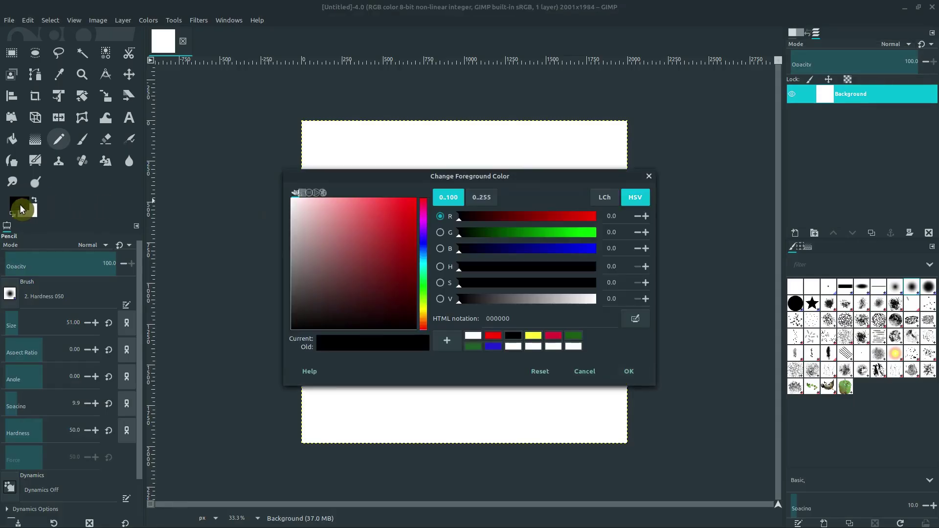
click(454, 179)
drag(454, 180, 444, 121)
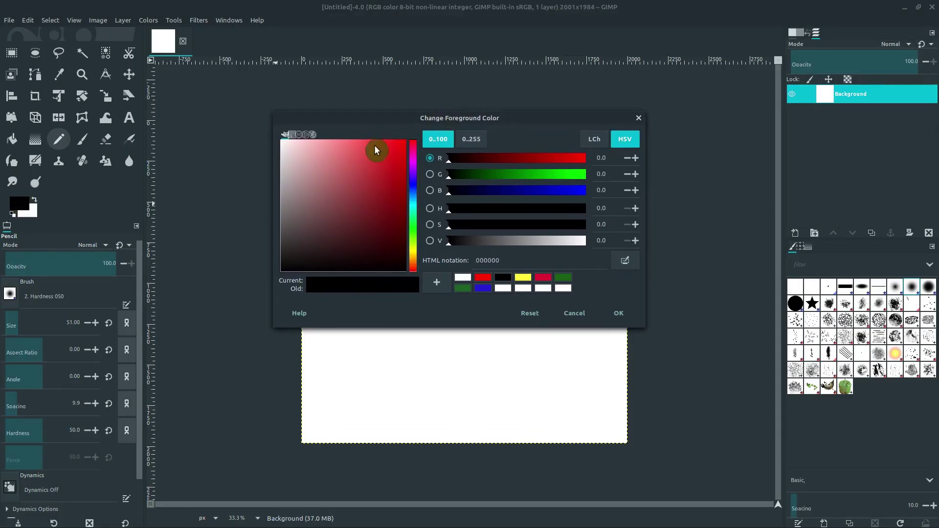
mouse_move(410, 170)
mouse_down()
mouse_move(411, 217)
mouse_move(410, 182)
mouse_up()
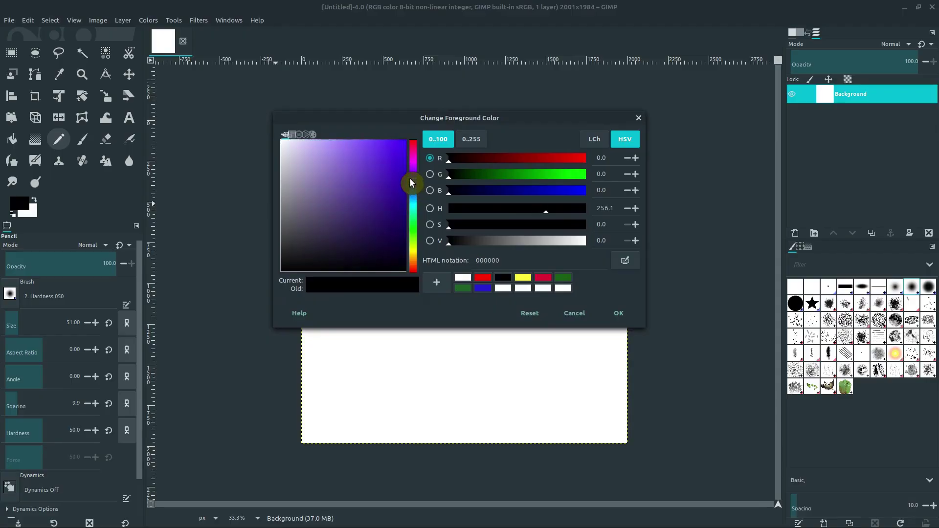
click(302, 135)
click(304, 134)
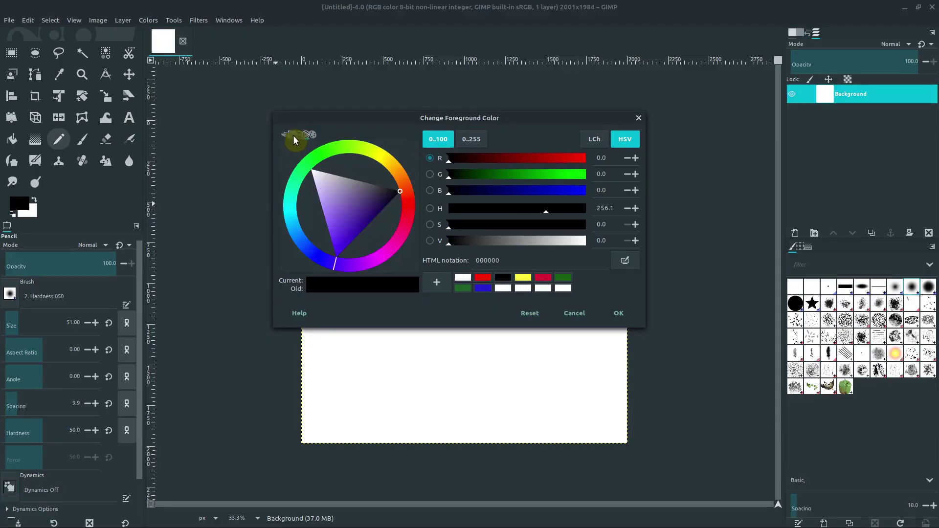
click(286, 136)
- Keep black and pencil two crossing strokes forming a large X on the upper middle
click(618, 313)
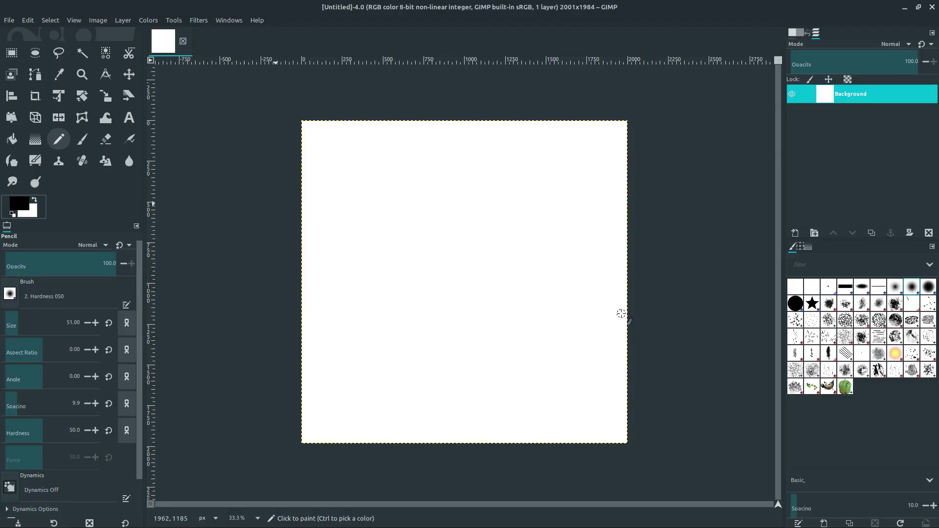
drag(495, 196, 426, 289)
drag(401, 192, 499, 301)
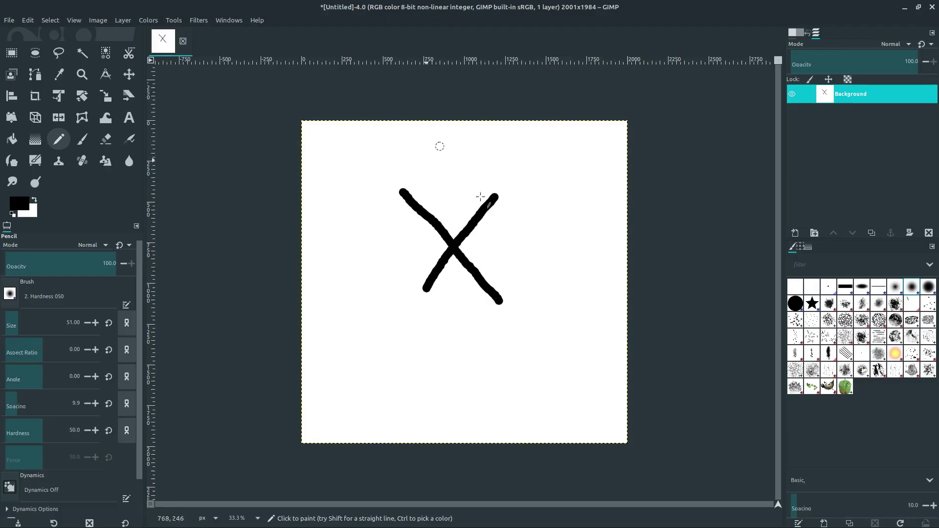
- Create a new 2001 × 1984 px white image via File > New, glancing at Channels before returning to Layers
click(9, 21)
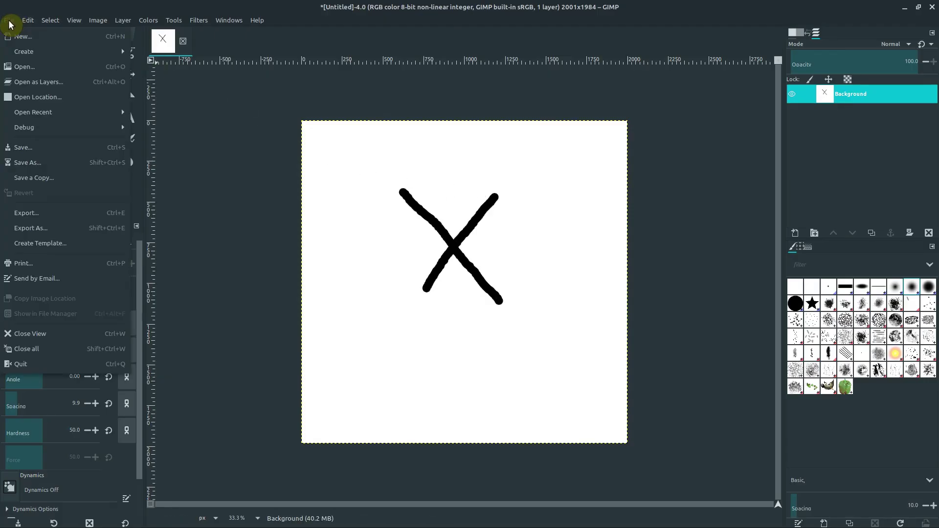
click(15, 36)
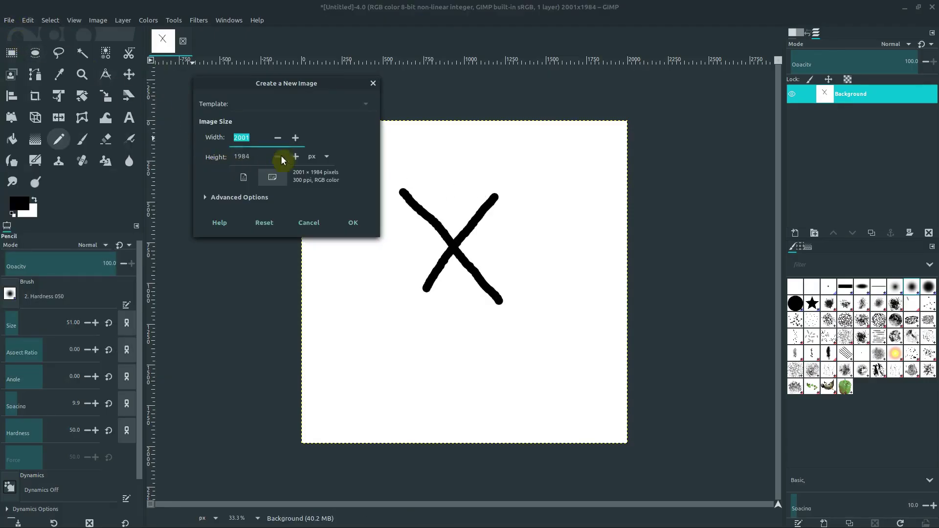
click(352, 223)
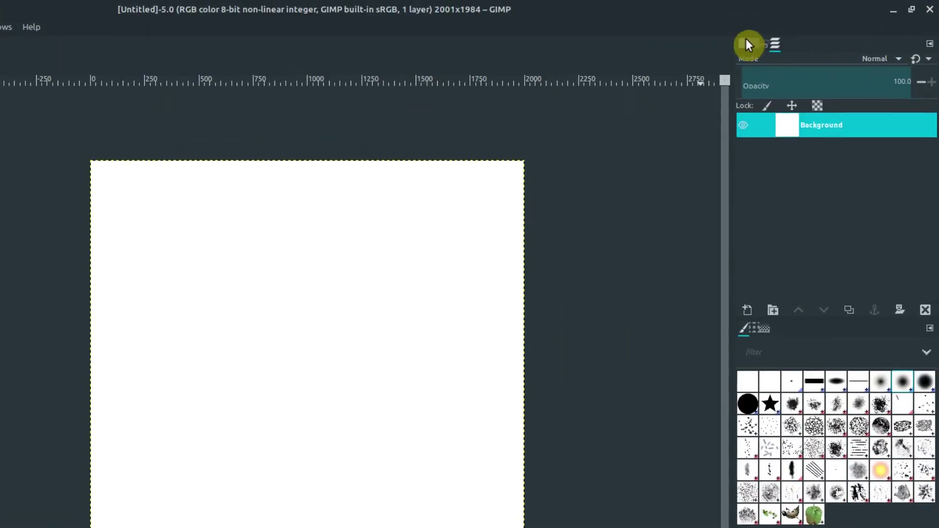
click(745, 44)
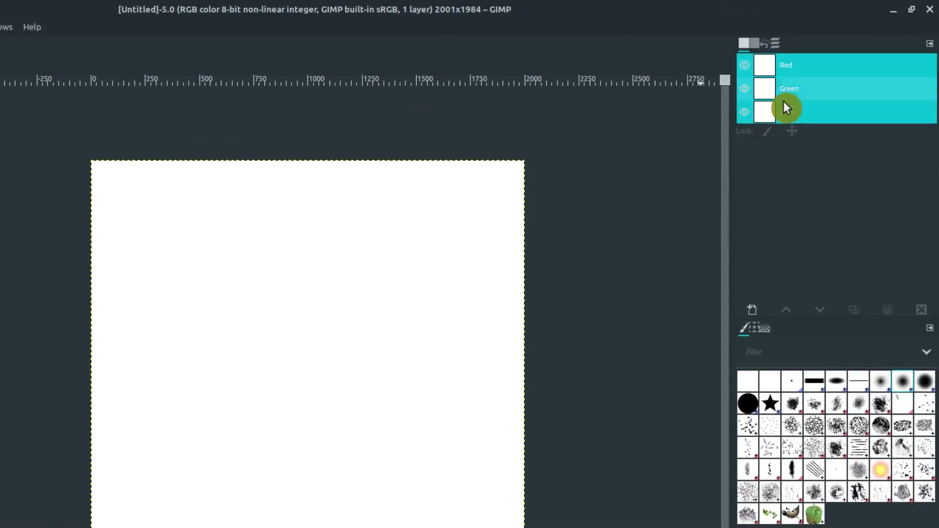
click(776, 44)
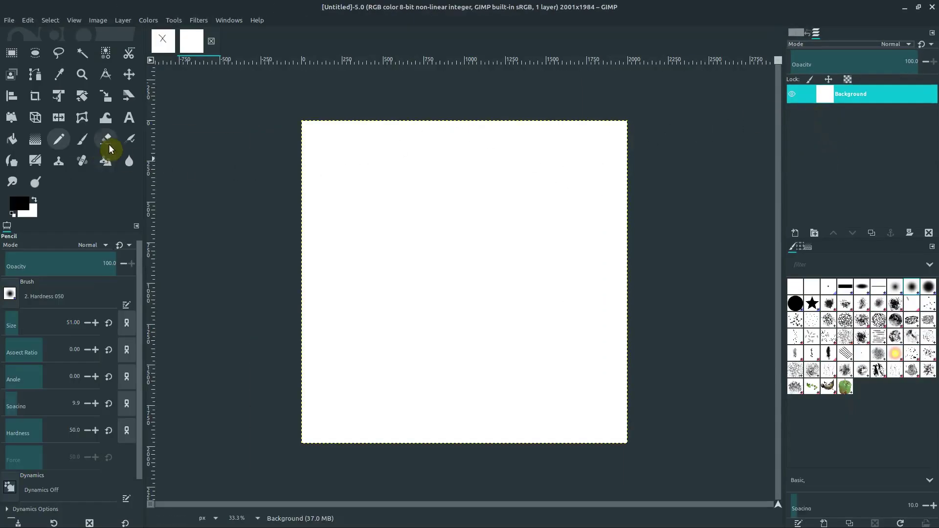
click(106, 142)
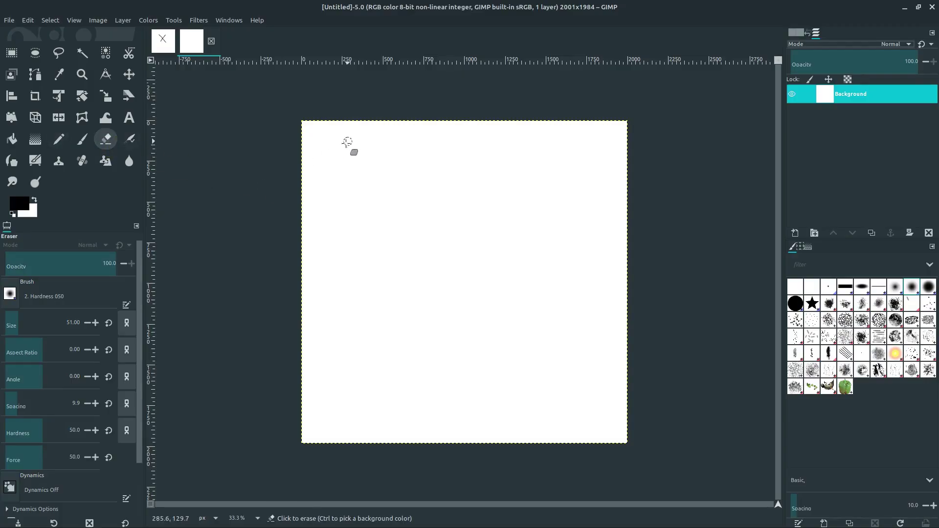
click(406, 204)
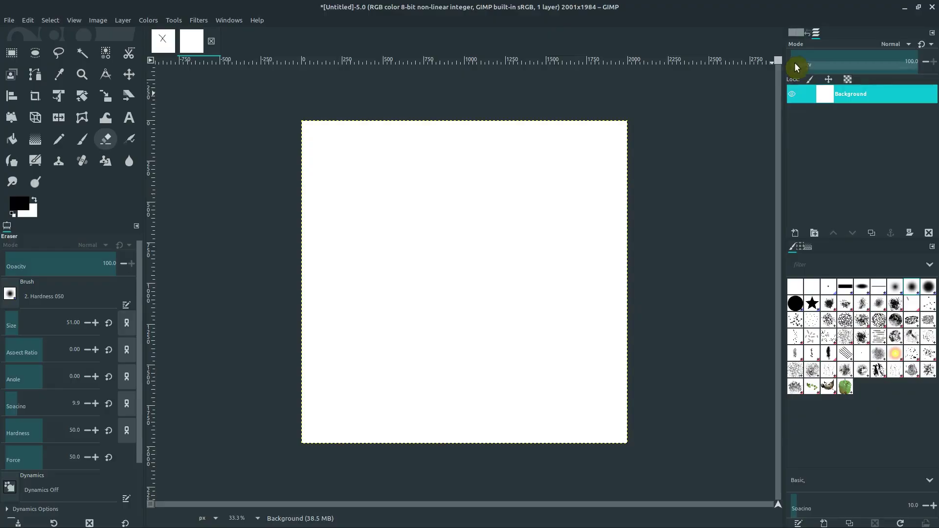
click(795, 34)
right_click(831, 85)
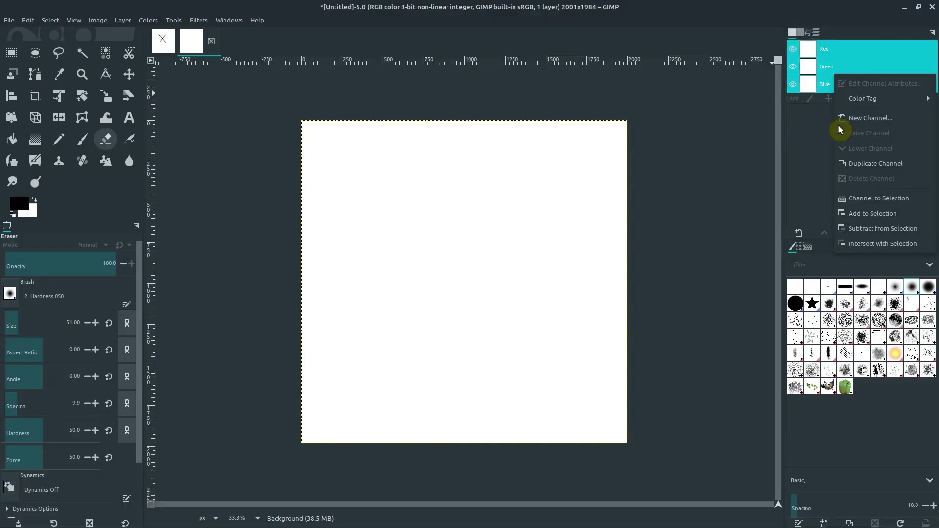
click(822, 35)
click(816, 32)
right_click(834, 95)
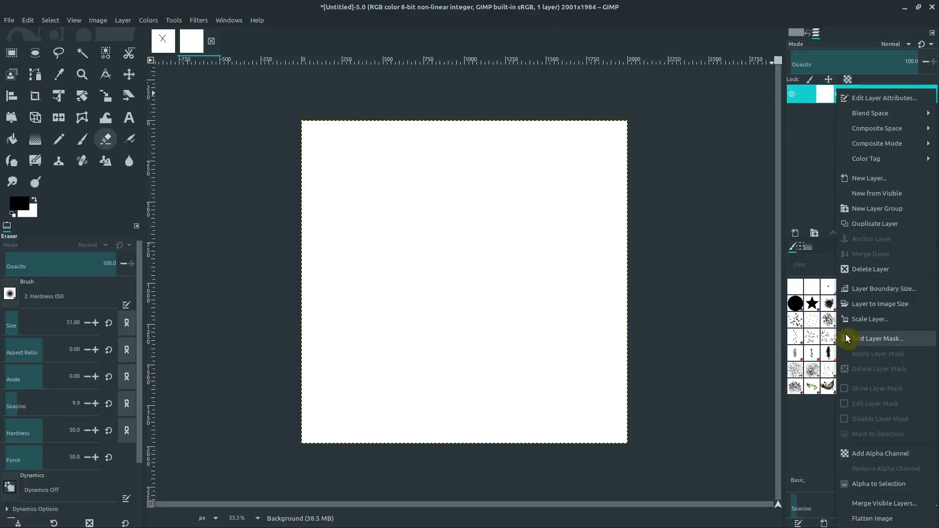
click(870, 459)
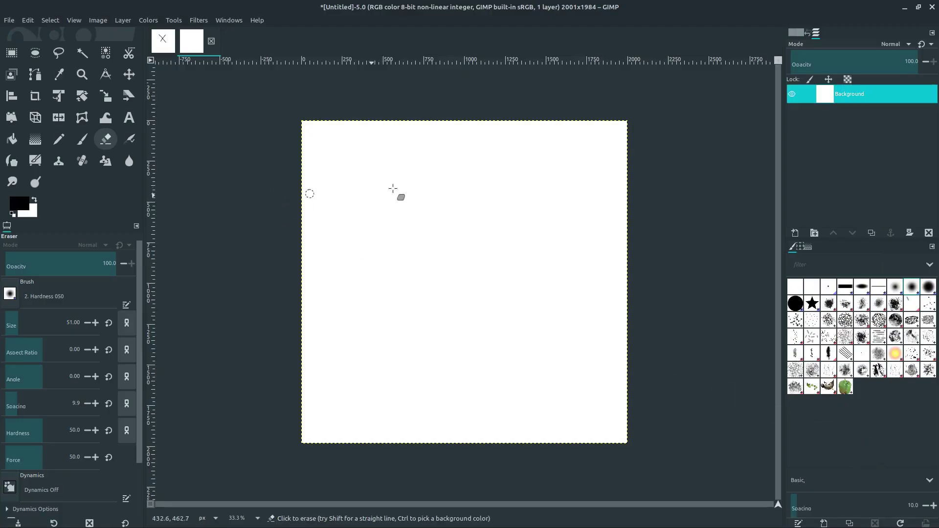
mouse_move(377, 218)
mouse_down()
mouse_move(404, 172)
mouse_move(345, 210)
mouse_move(318, 140)
mouse_move(277, 157)
mouse_move(289, 142)
mouse_move(323, 138)
mouse_move(316, 143)
mouse_up()
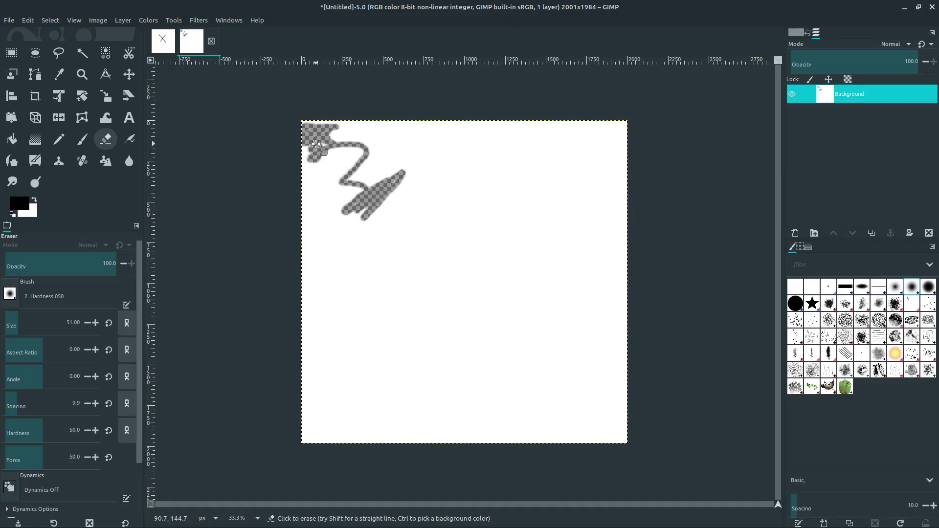
right_click(830, 95)
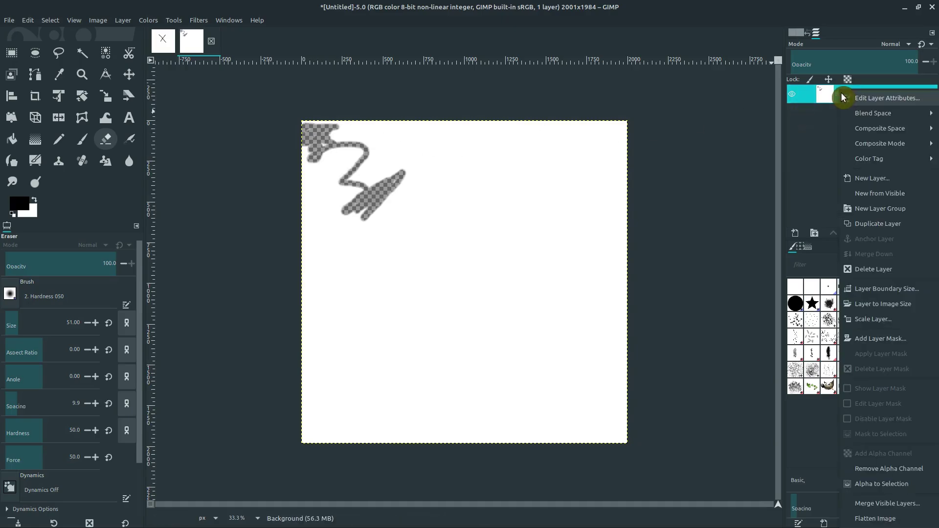
click(880, 468)
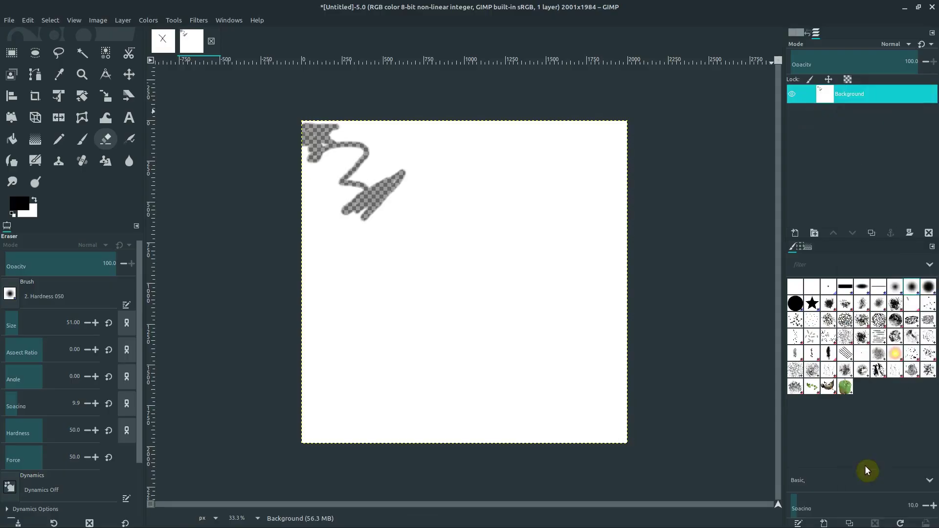
- Set the foreground colour to red
click(794, 35)
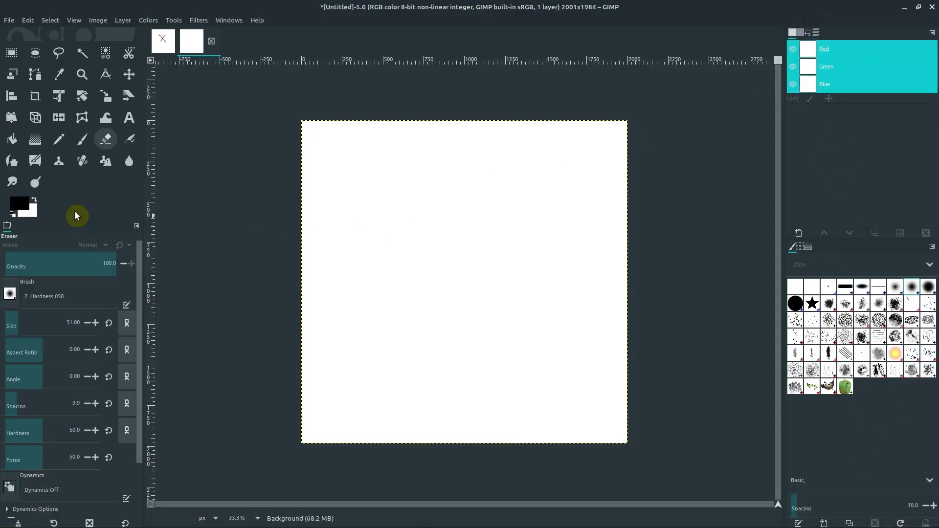
click(20, 208)
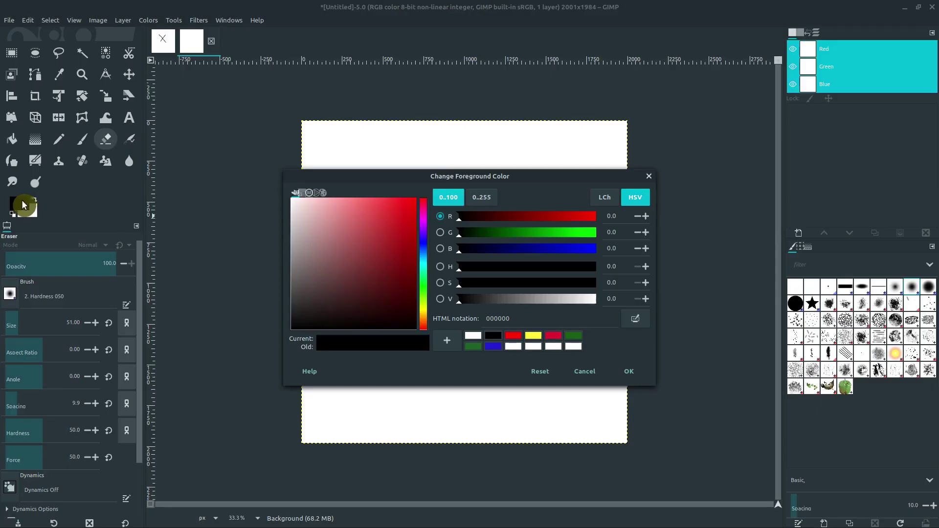
drag(352, 235, 389, 215)
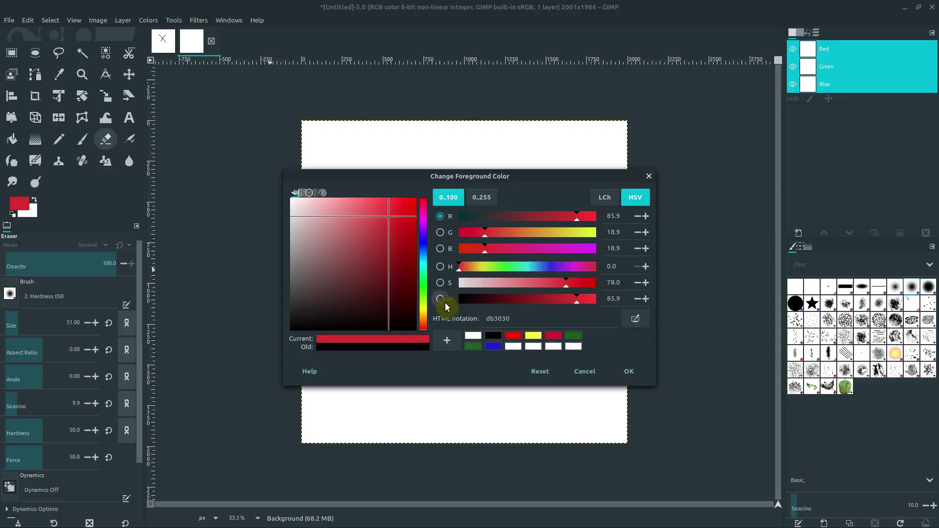
click(628, 375)
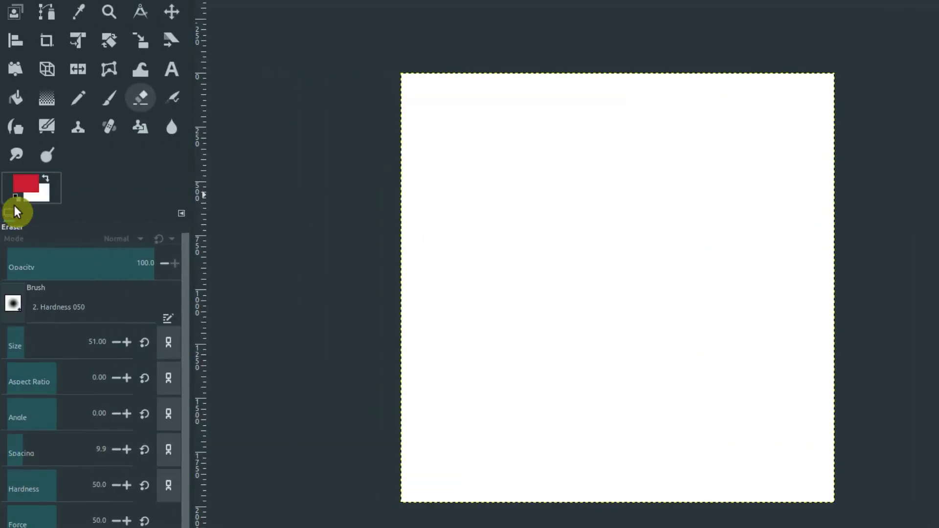
- Switch back to black and paint a curved Paintbrush stroke in the upper left
click(105, 102)
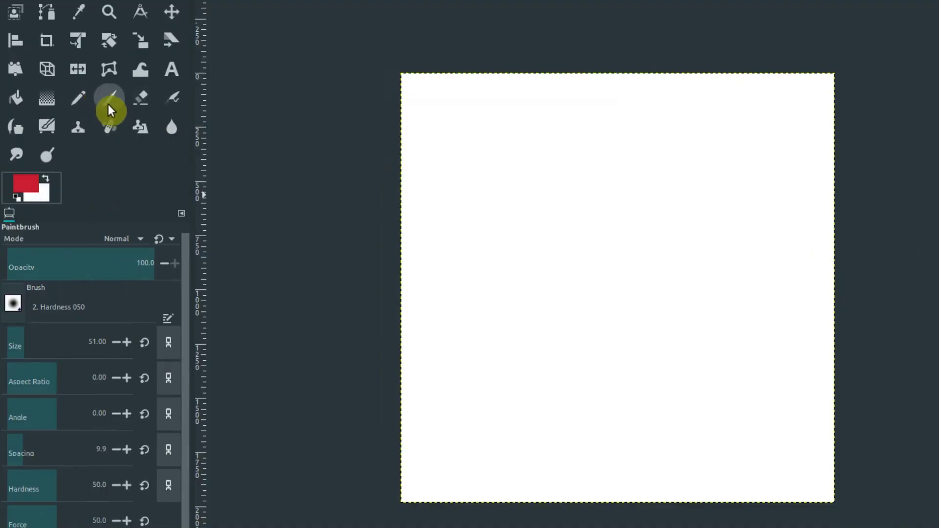
click(22, 191)
drag(535, 315, 366, 383)
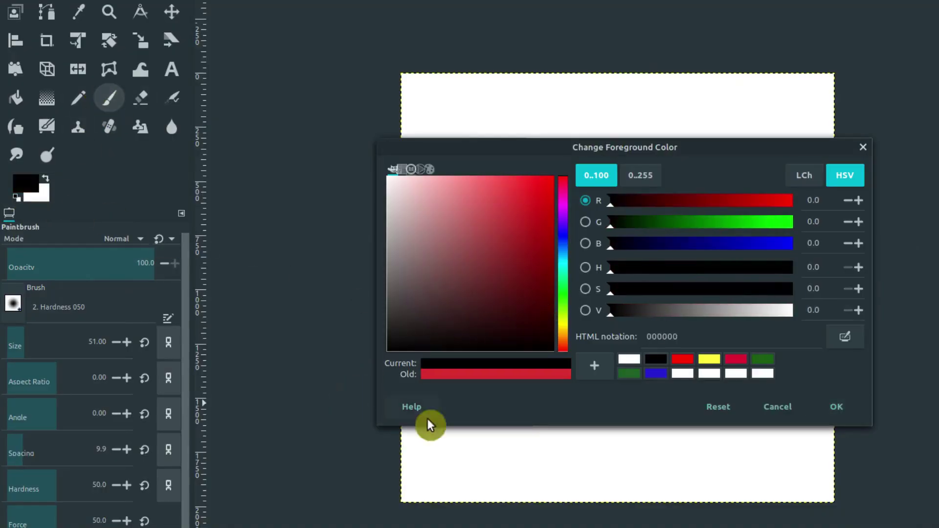
click(847, 405)
mouse_move(510, 103)
mouse_down()
mouse_move(498, 108)
mouse_move(465, 186)
mouse_move(609, 165)
mouse_up()
- Pencil a thick black zigzag at upper right and a large central loop, then open the colour chooser
click(78, 99)
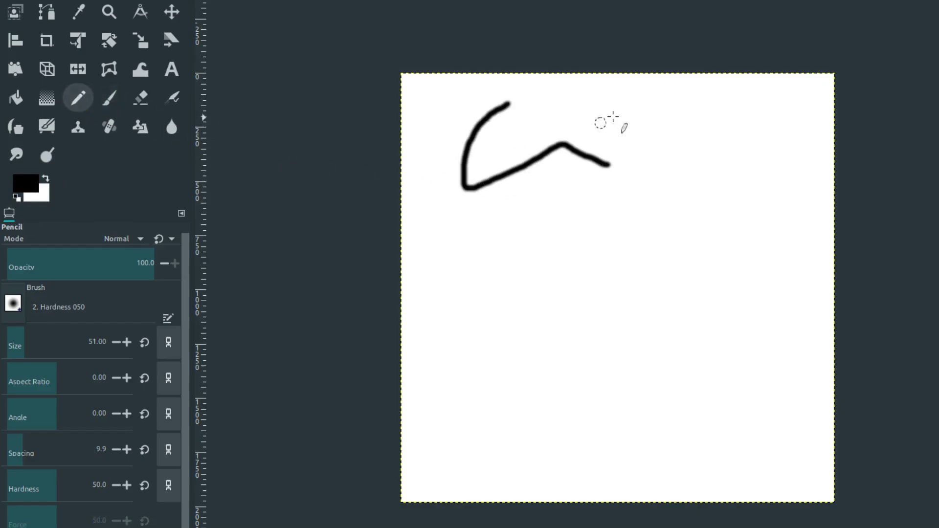
drag(619, 108, 716, 200)
mouse_move(578, 223)
mouse_down()
mouse_move(496, 266)
mouse_move(493, 426)
mouse_move(663, 342)
mouse_move(623, 211)
mouse_move(577, 223)
mouse_up()
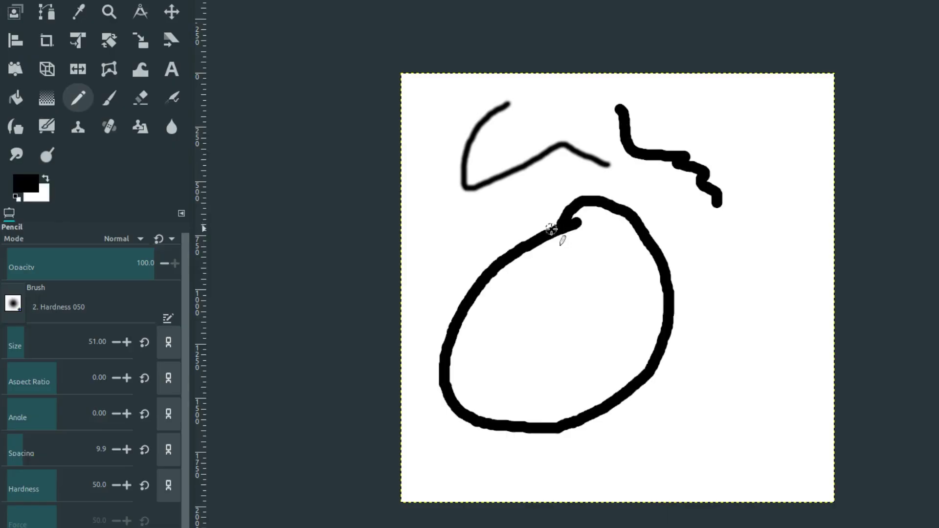
click(26, 181)
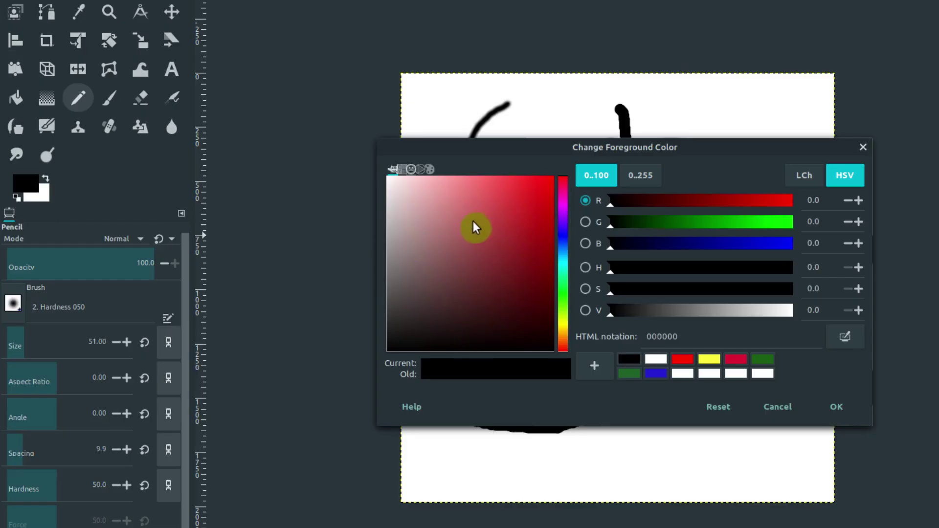
- Set the foreground to pure red (ff0000) and pencil left and right eye loops inside the oval
drag(514, 204, 559, 172)
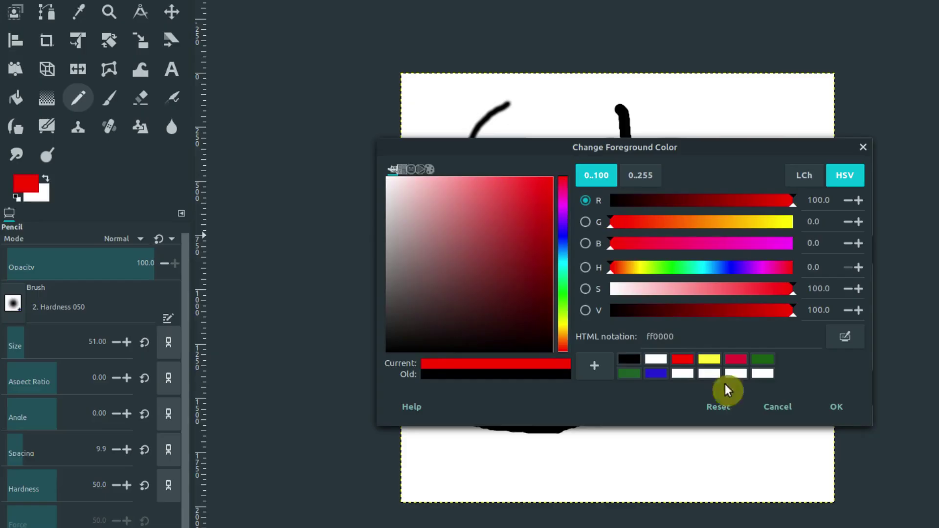
click(837, 408)
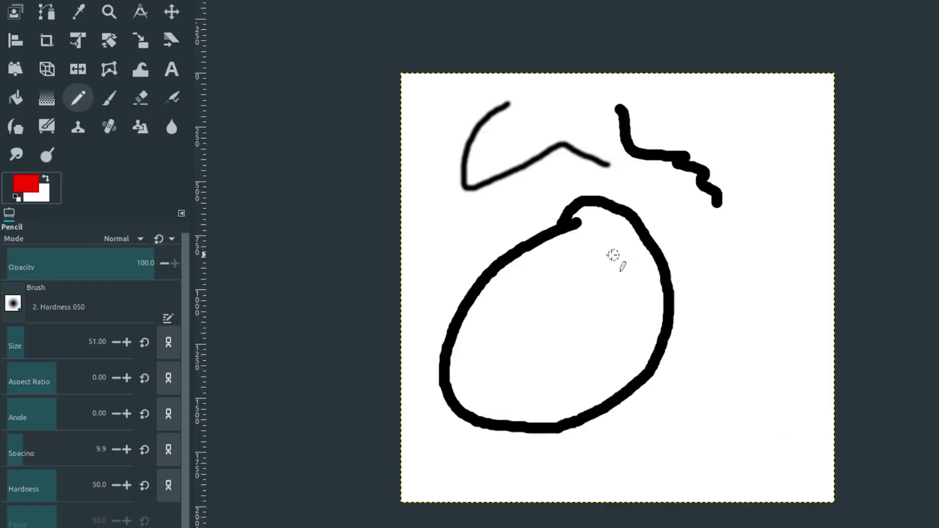
mouse_move(612, 256)
mouse_down()
mouse_move(575, 262)
mouse_move(584, 292)
mouse_move(610, 275)
mouse_move(612, 256)
mouse_up()
mouse_move(521, 275)
mouse_down()
mouse_move(509, 287)
mouse_move(533, 293)
mouse_move(523, 277)
mouse_up()
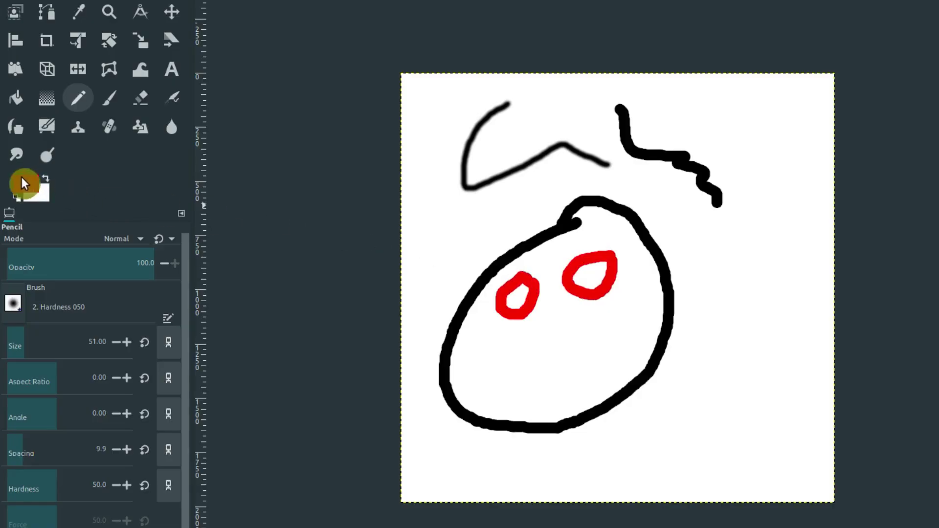
- Try muted red and dark purple shades, toggling the sliders between LCh and HSV
click(25, 185)
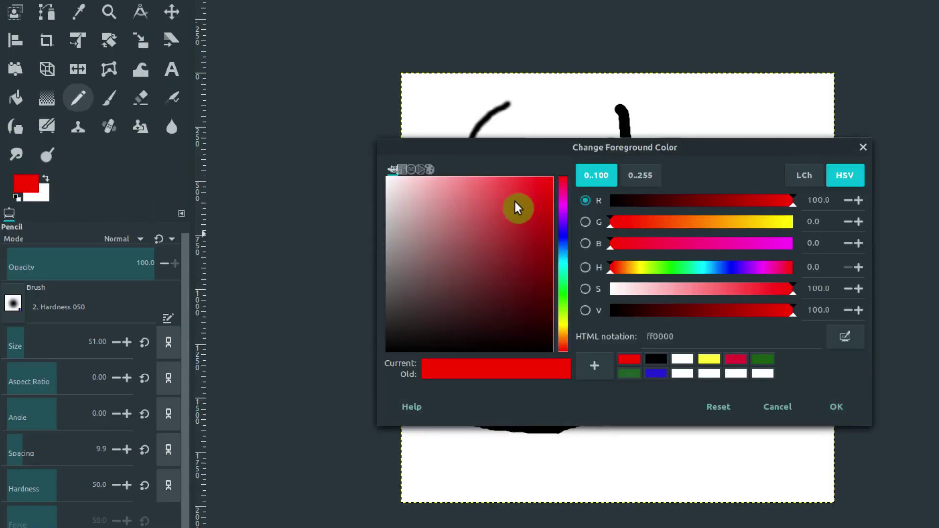
drag(448, 196, 486, 223)
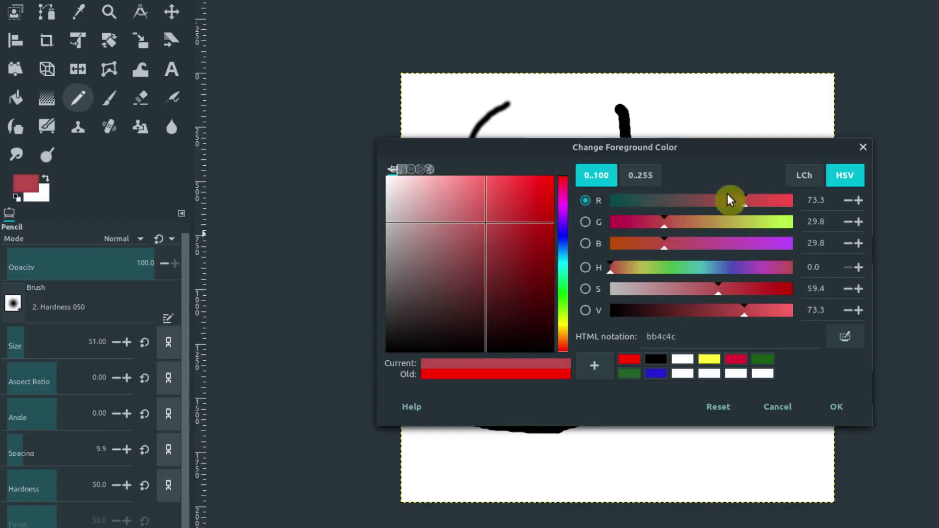
click(810, 177)
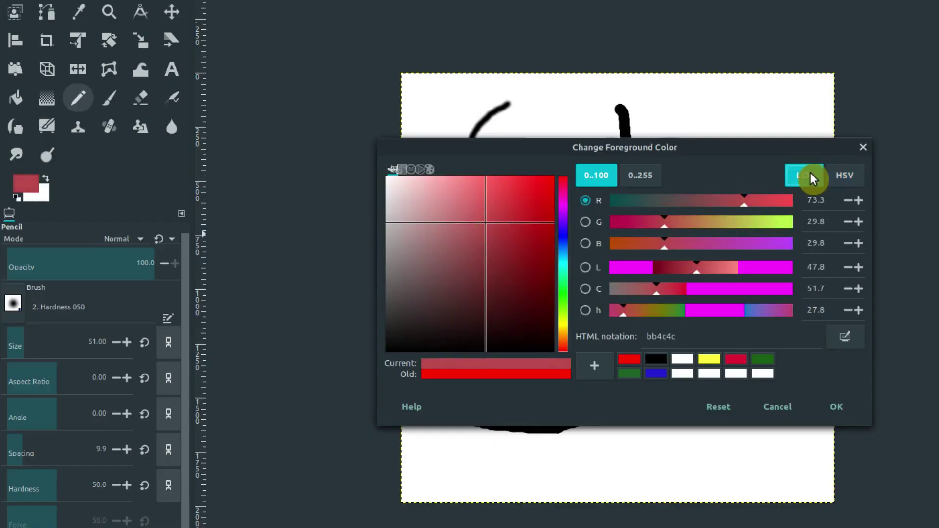
click(849, 177)
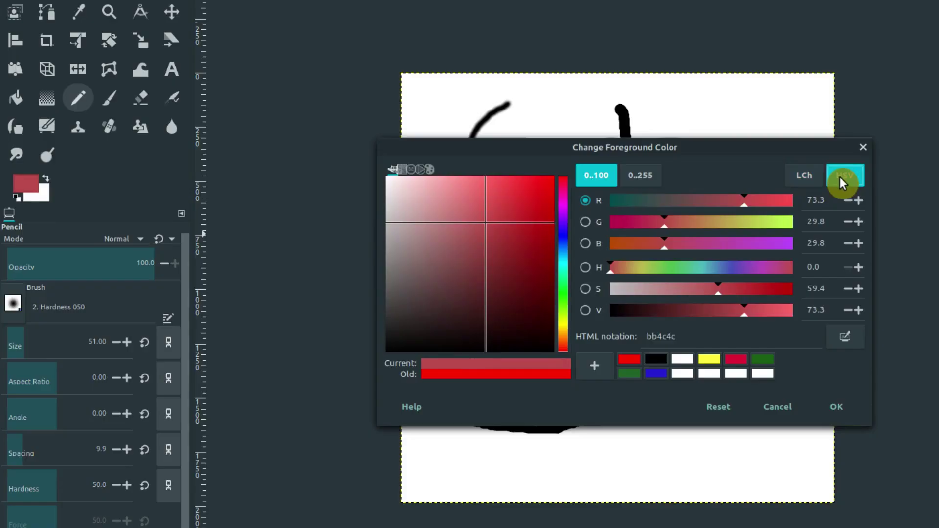
drag(495, 261, 447, 260)
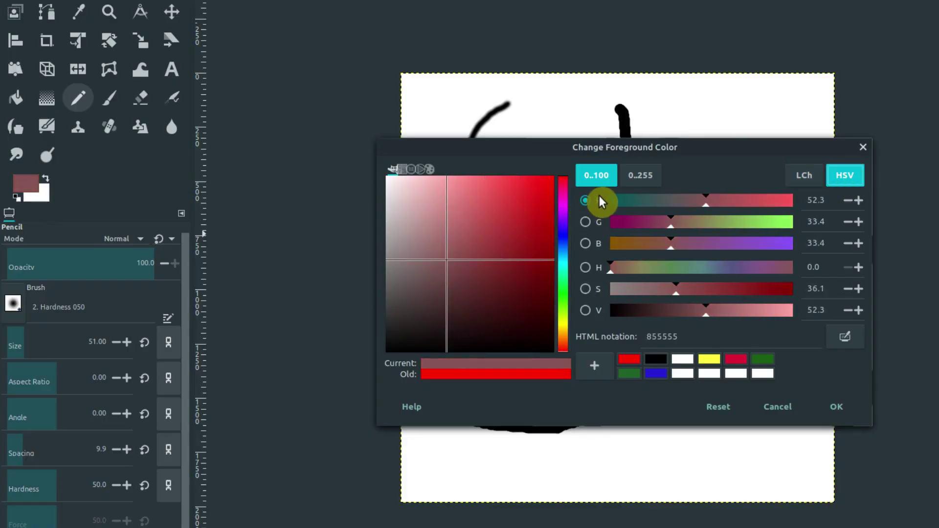
drag(666, 226, 630, 224)
drag(690, 210, 663, 210)
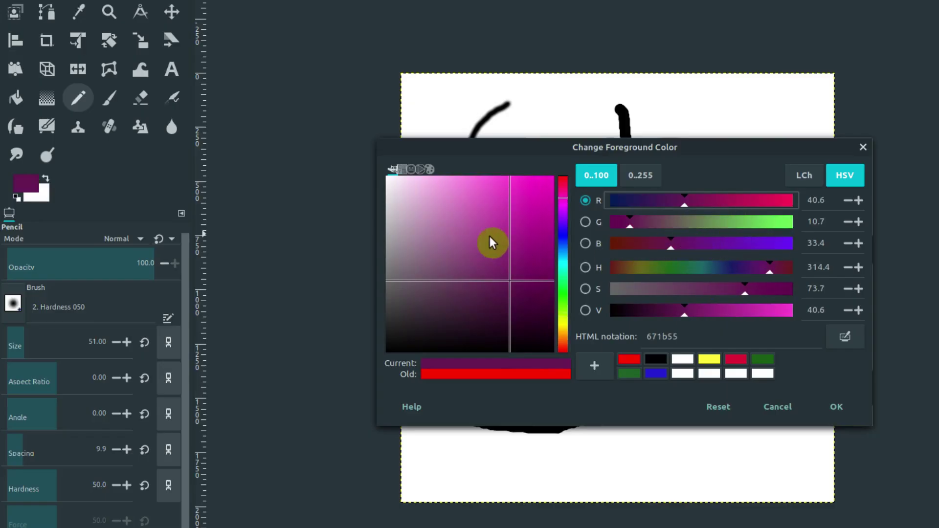
drag(492, 242, 509, 201)
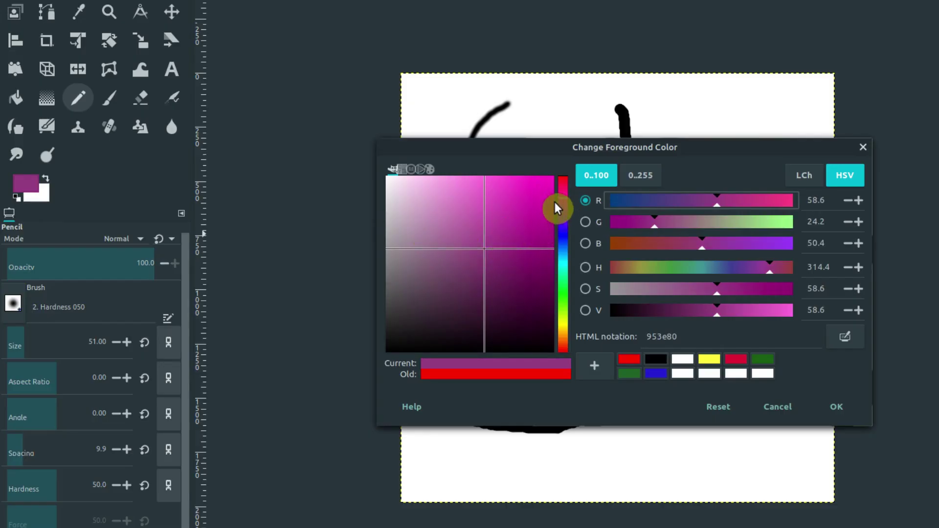
- Settle on lavender purple 876ded and pencil a smile below the eyes
drag(564, 215, 563, 339)
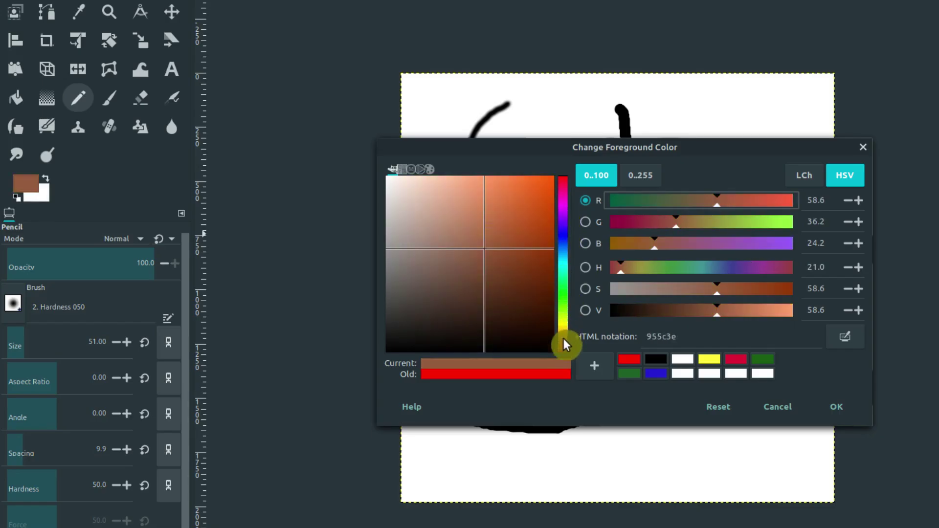
drag(566, 303, 563, 231)
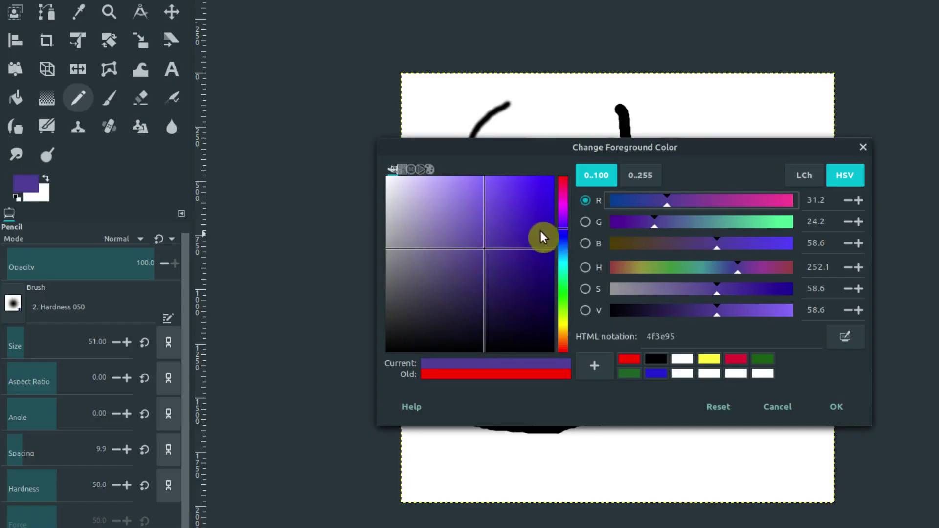
drag(456, 226, 532, 192)
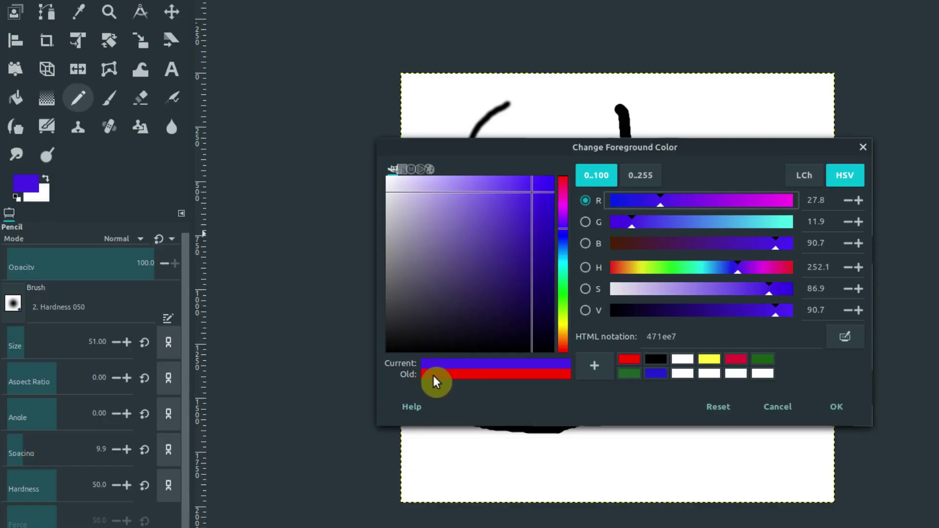
drag(524, 205, 477, 188)
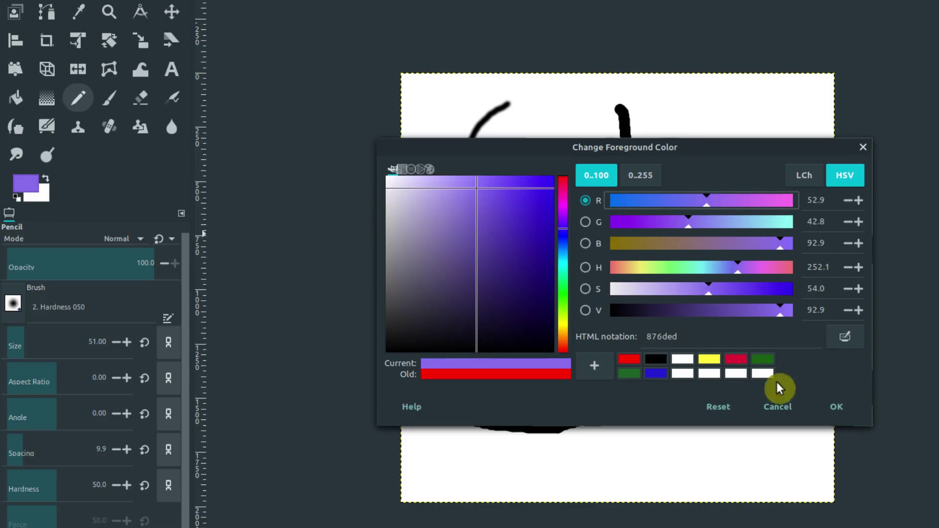
click(847, 410)
mouse_move(509, 360)
mouse_down()
mouse_move(532, 377)
mouse_move(566, 375)
mouse_move(600, 348)
mouse_up()
- Pencil a purple '>' nose, then set the foreground to pale mint green ceecd0
click(550, 313)
mouse_move(551, 313)
mouse_down()
mouse_move(569, 327)
mouse_move(548, 338)
mouse_up()
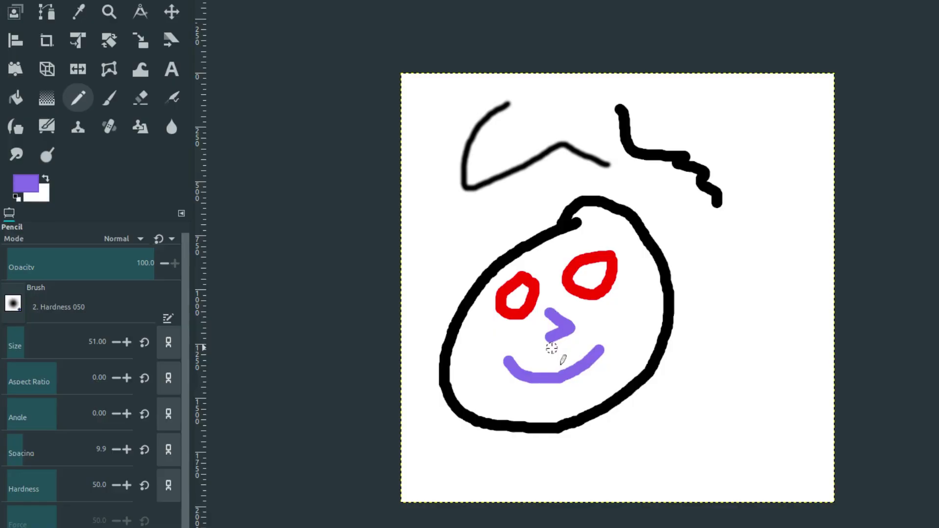
click(22, 185)
drag(558, 219, 565, 292)
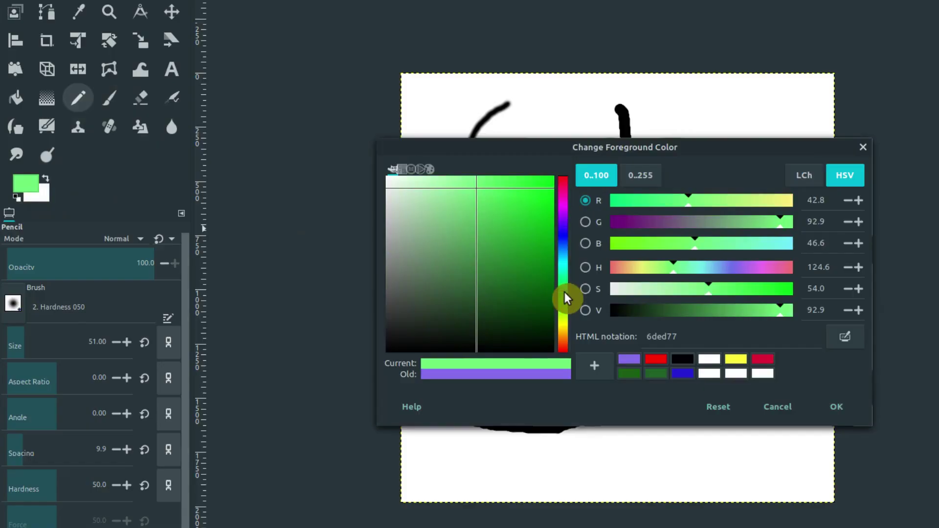
drag(477, 208, 409, 190)
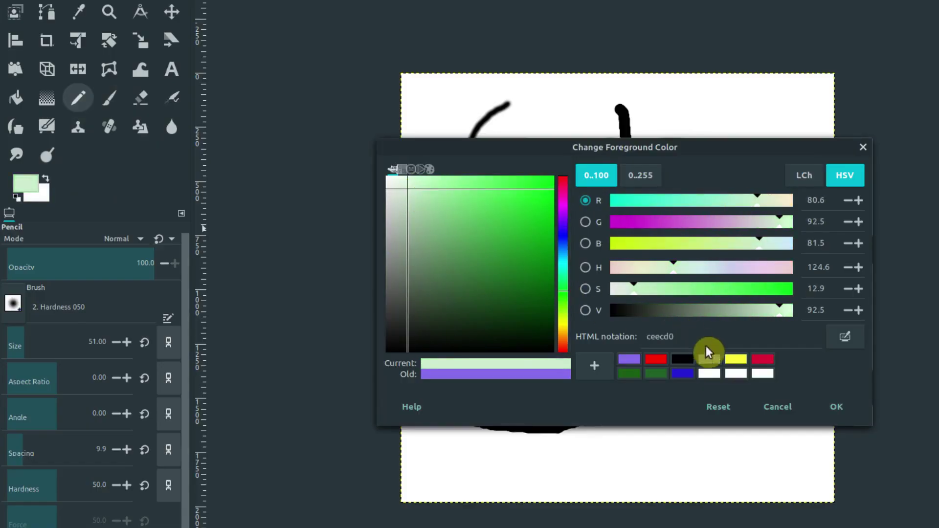
click(837, 408)
click(67, 96)
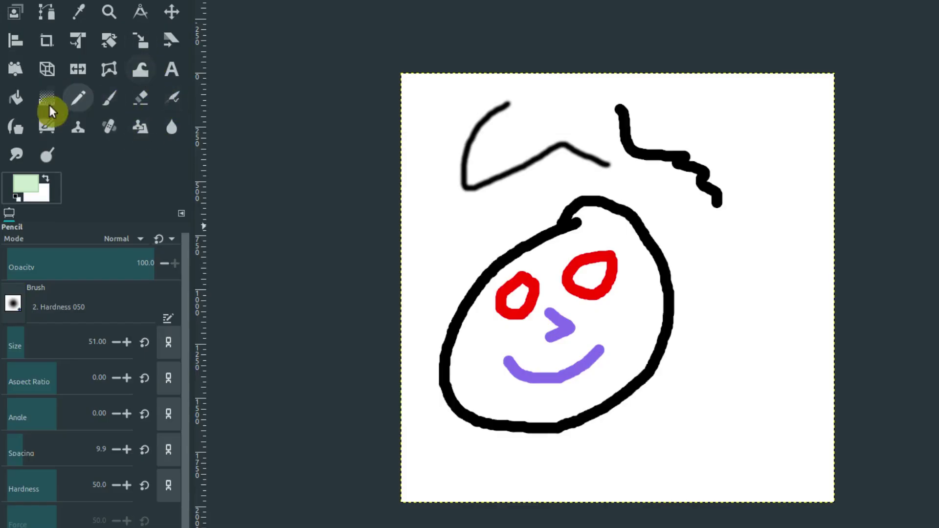
- Bucket-fill the face pale mint green and both eye centres dark plum 540d48
click(21, 98)
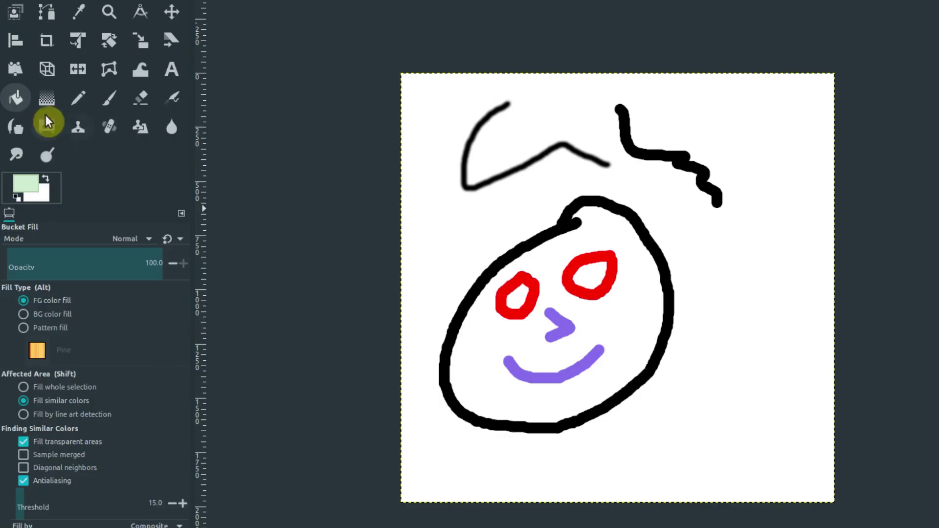
click(632, 323)
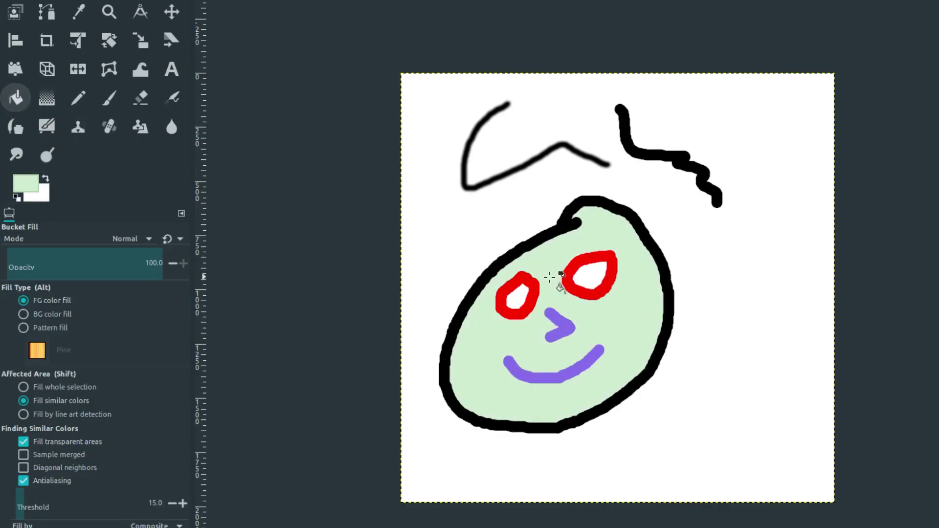
click(25, 180)
click(563, 201)
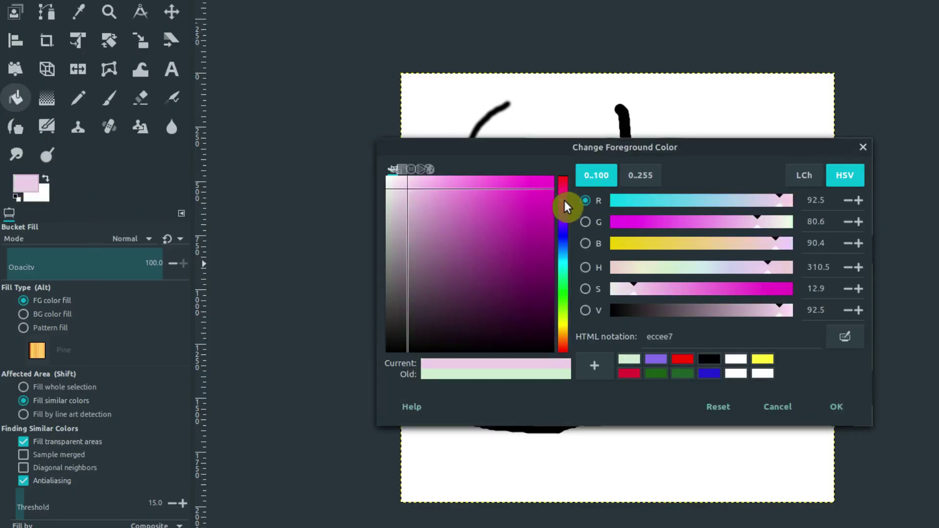
drag(478, 243, 528, 294)
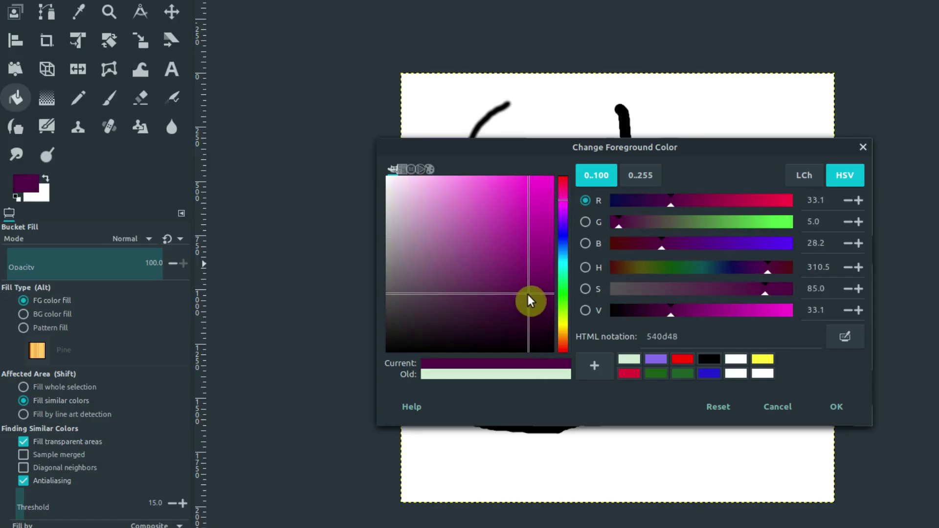
click(843, 409)
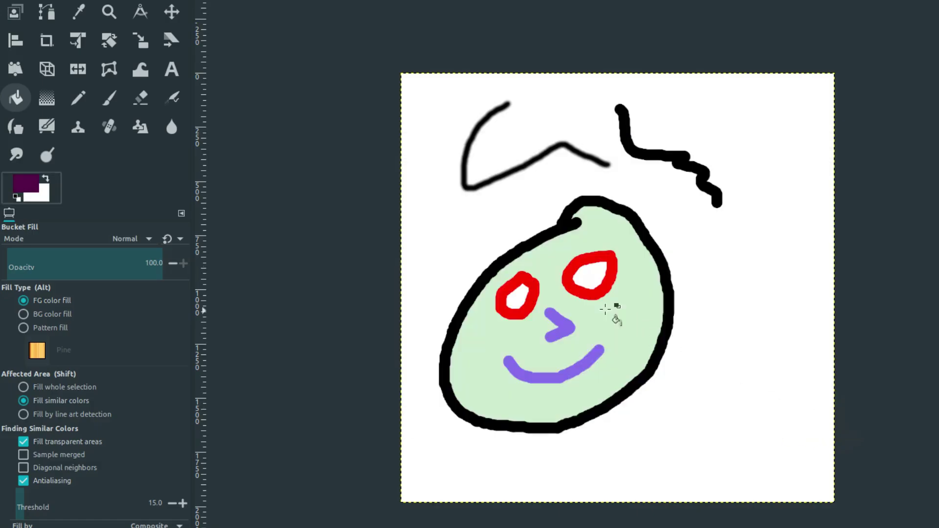
click(590, 274)
click(514, 302)
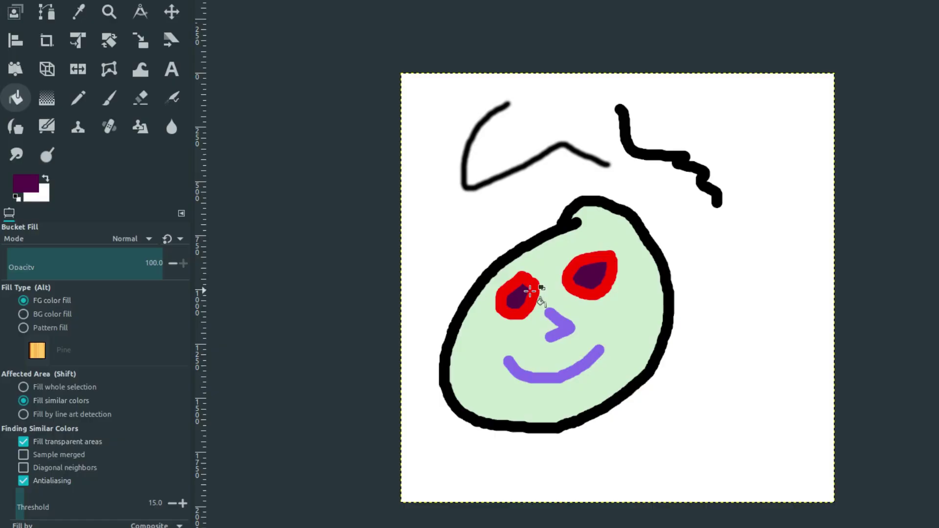
click(15, 181)
- With the Eraser, rub a streak right of the right eye
click(141, 100)
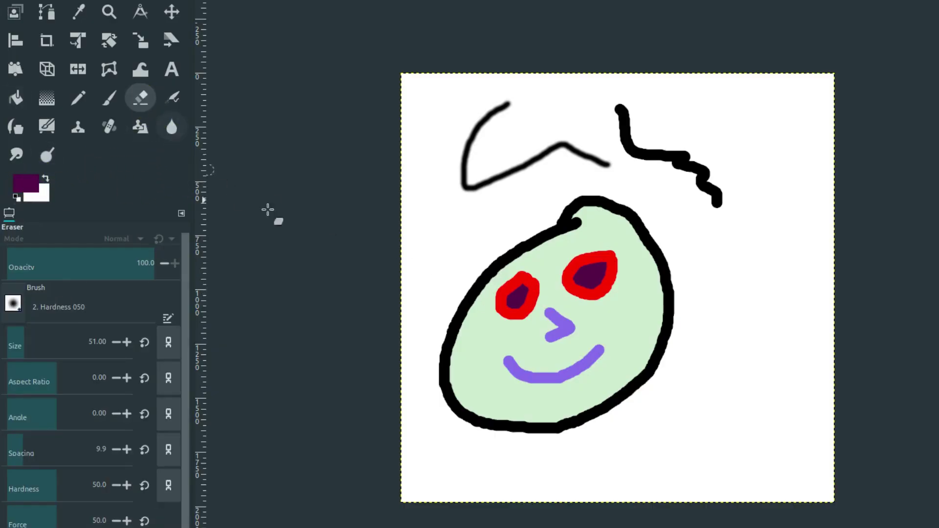
click(42, 201)
mouse_move(630, 274)
mouse_down()
mouse_move(620, 299)
mouse_move(638, 271)
mouse_move(634, 298)
mouse_move(663, 297)
mouse_move(653, 279)
mouse_move(635, 288)
mouse_up()
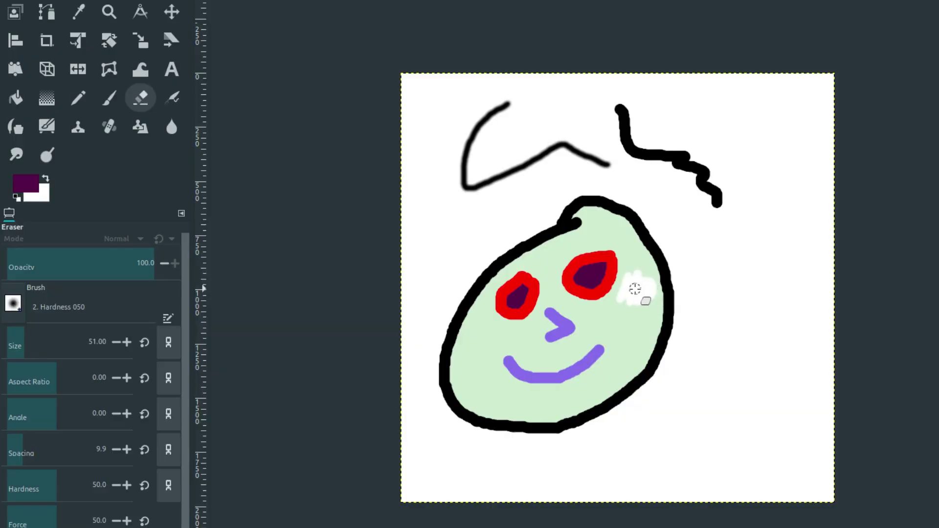
- Set the background to b84a4a, erase over the patch, then swap colours and streak plum by the cheek
click(43, 199)
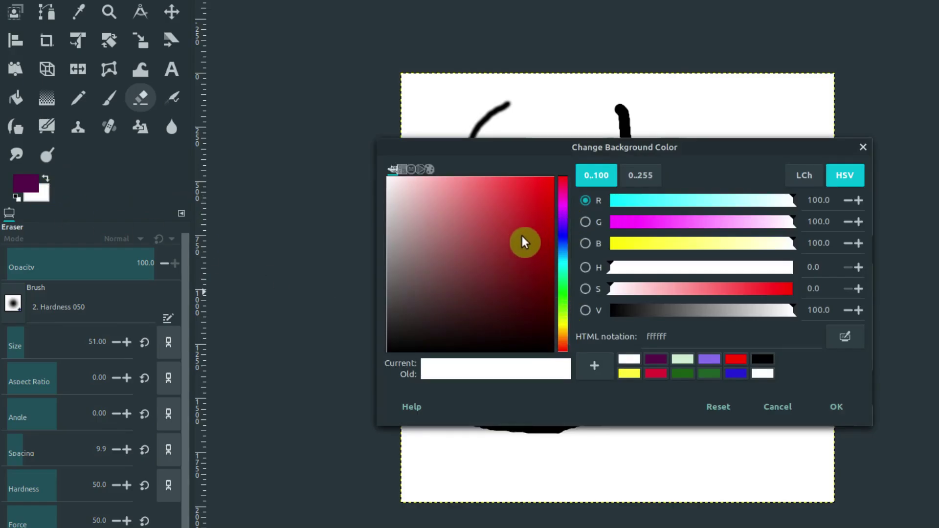
drag(522, 236, 487, 226)
click(823, 397)
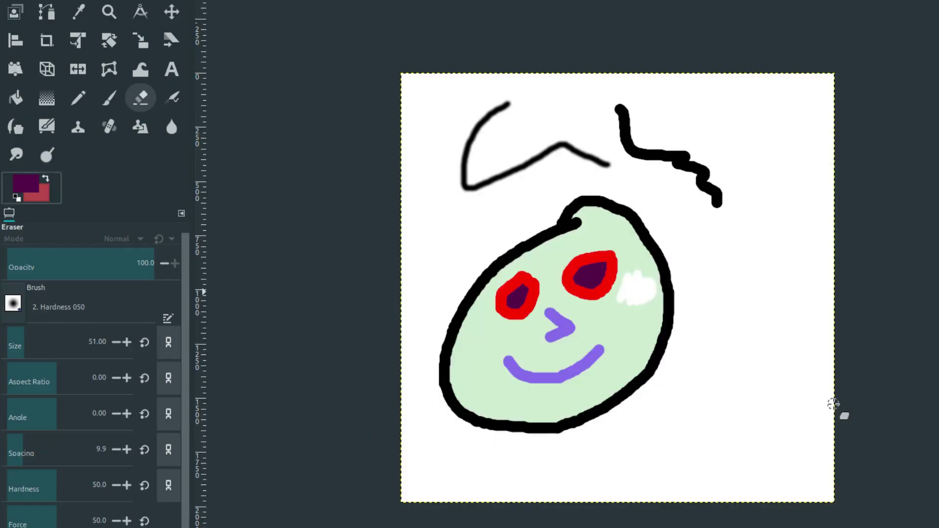
mouse_move(617, 319)
mouse_down()
mouse_move(631, 295)
mouse_move(645, 296)
mouse_move(640, 305)
mouse_move(652, 298)
mouse_up()
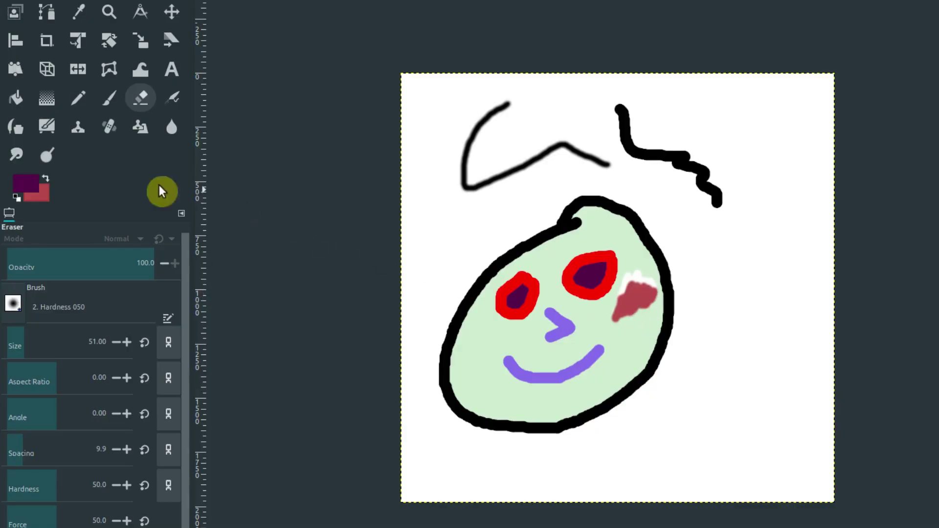
click(47, 178)
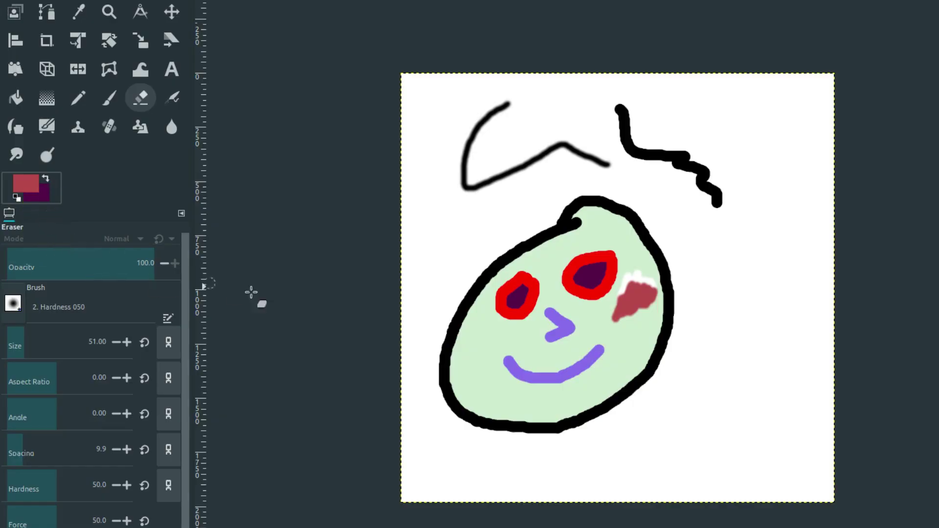
mouse_move(615, 308)
mouse_down()
mouse_move(623, 335)
mouse_move(634, 313)
mouse_move(630, 360)
mouse_up()
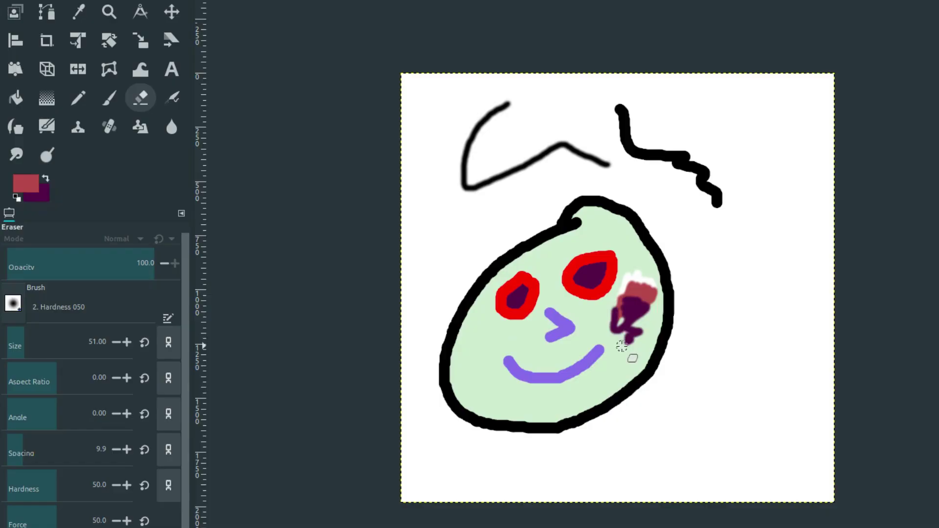
- Paint a rose-red circle right of the face and a dark green circle below it
click(107, 99)
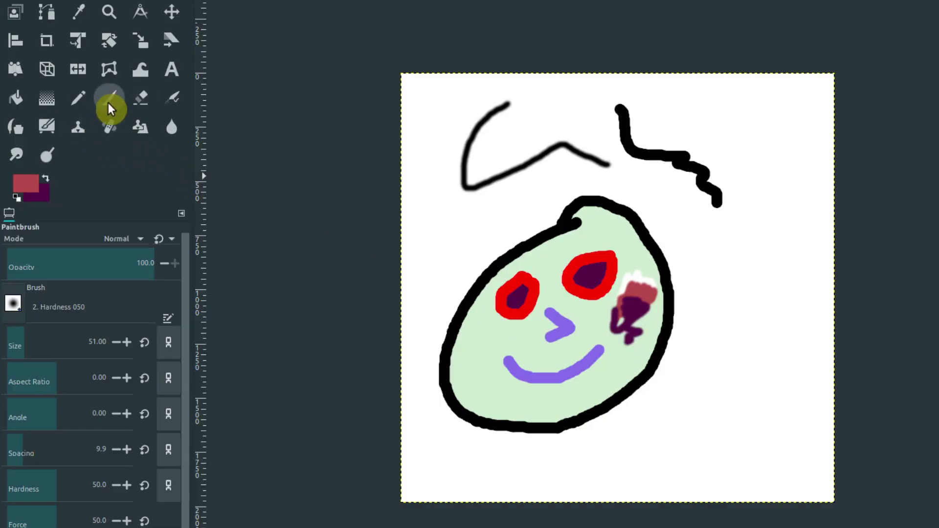
mouse_move(744, 246)
mouse_down()
mouse_move(712, 294)
mouse_move(775, 280)
mouse_move(742, 247)
mouse_up()
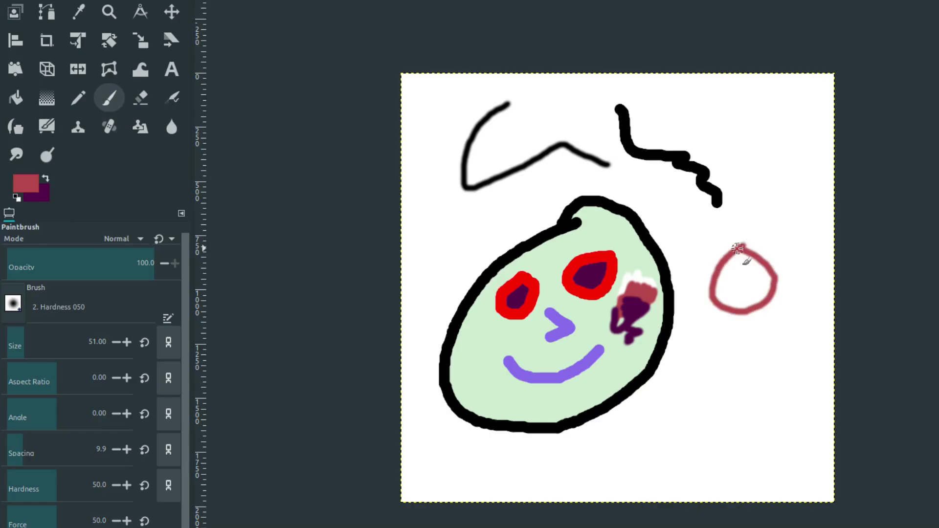
click(32, 182)
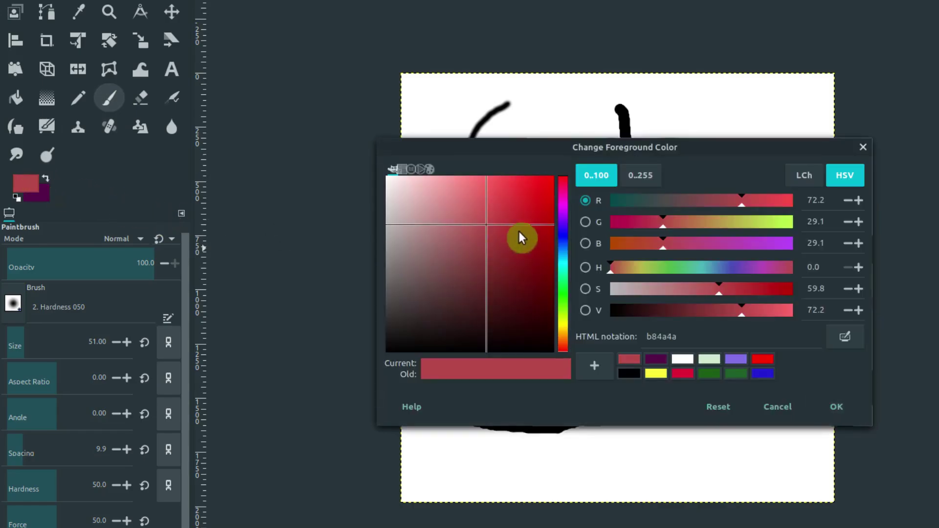
click(563, 217)
click(837, 413)
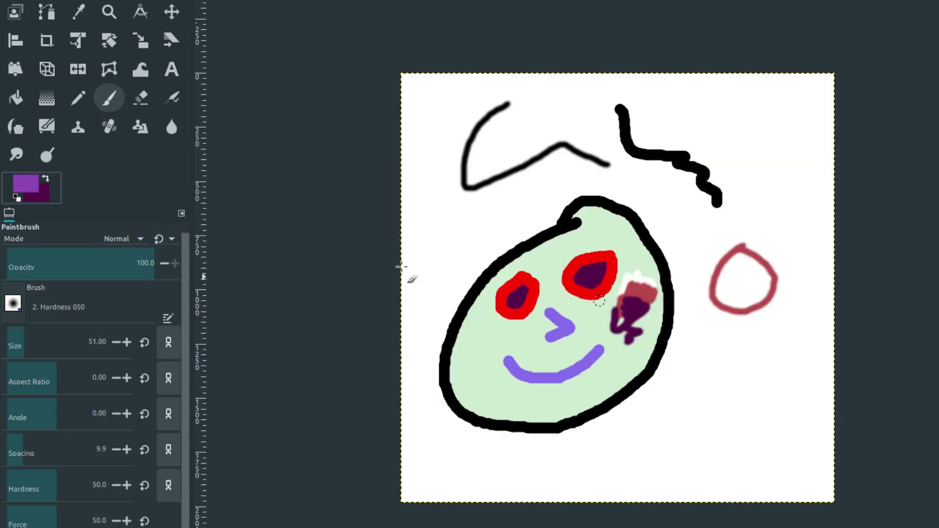
click(35, 189)
click(562, 289)
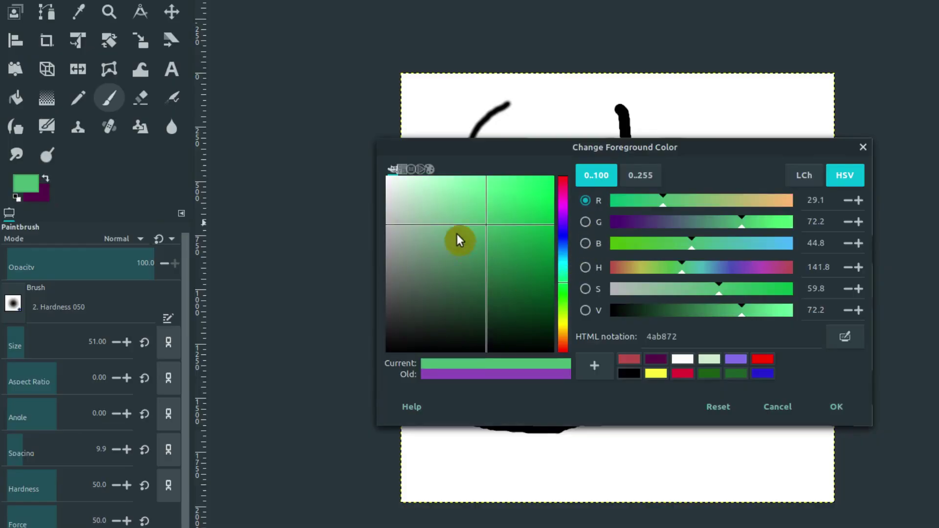
click(530, 298)
click(853, 406)
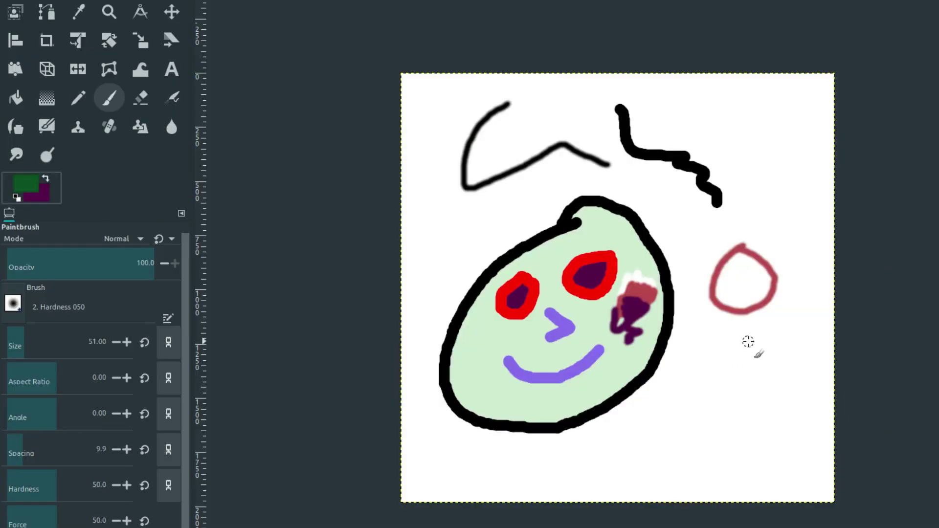
mouse_move(738, 342)
mouse_down()
mouse_move(718, 351)
mouse_move(732, 386)
mouse_move(735, 346)
mouse_up()
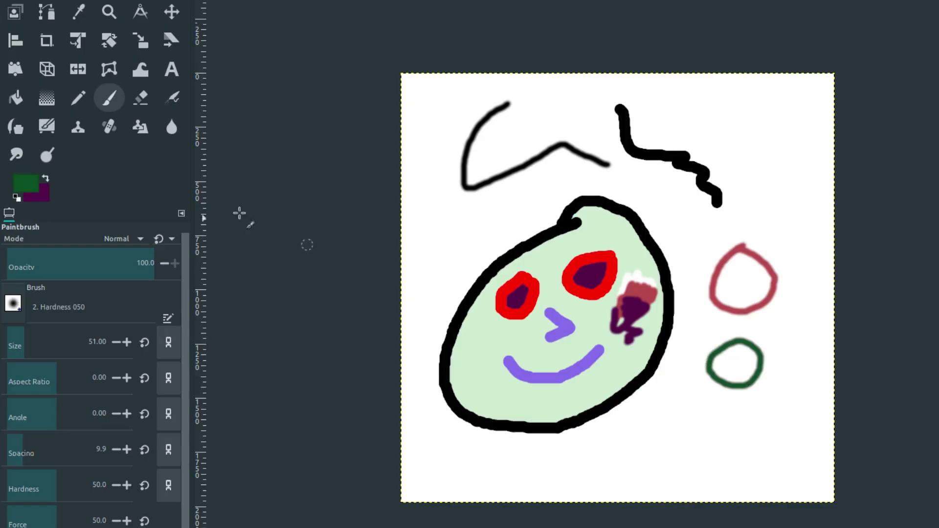
- Paint a plum circle below the green one
click(47, 179)
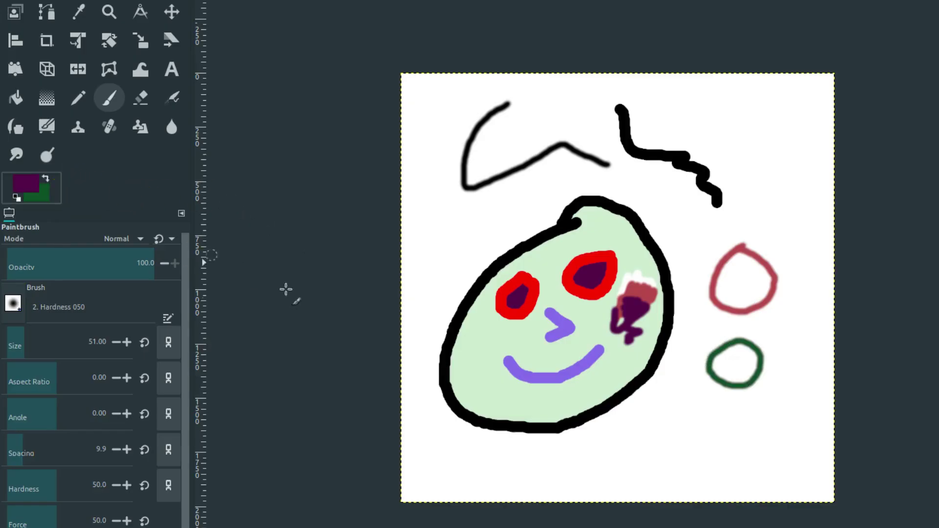
mouse_move(681, 386)
mouse_down()
mouse_move(659, 424)
mouse_move(702, 414)
mouse_move(679, 384)
mouse_up()
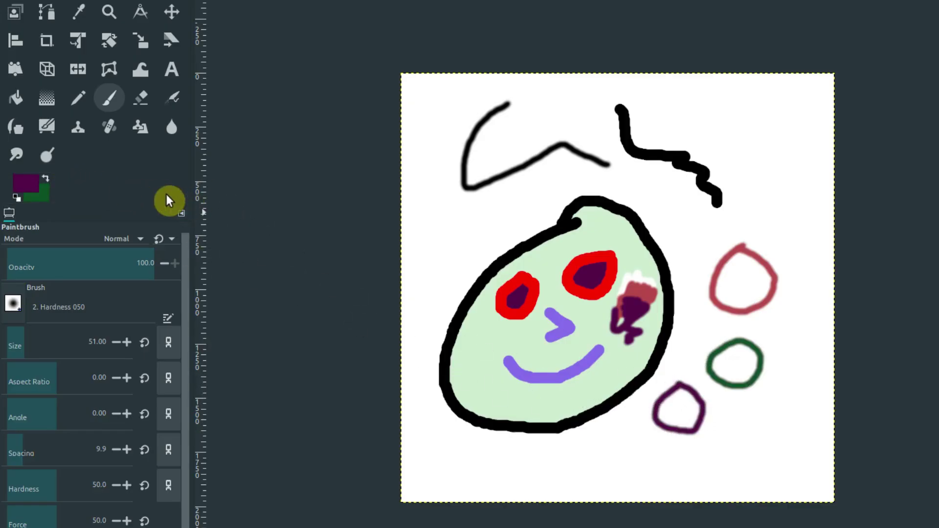
click(47, 179)
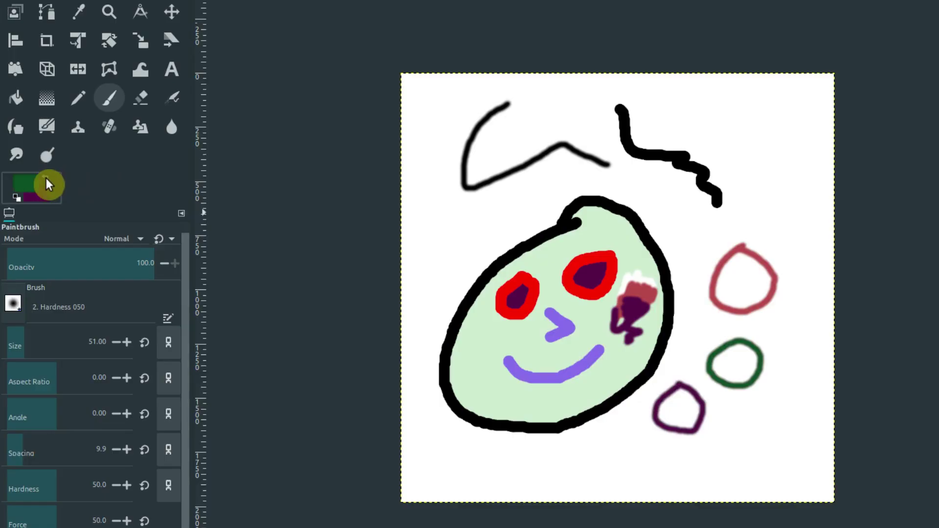
click(46, 179)
click(46, 179)
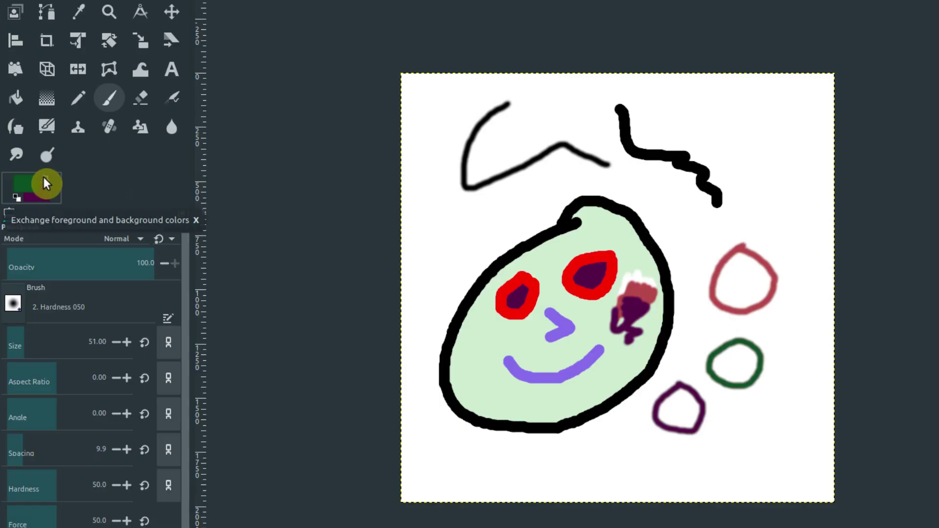
click(45, 179)
- Paint alternating plum and green vertical strokes at the top right
drag(762, 117, 751, 176)
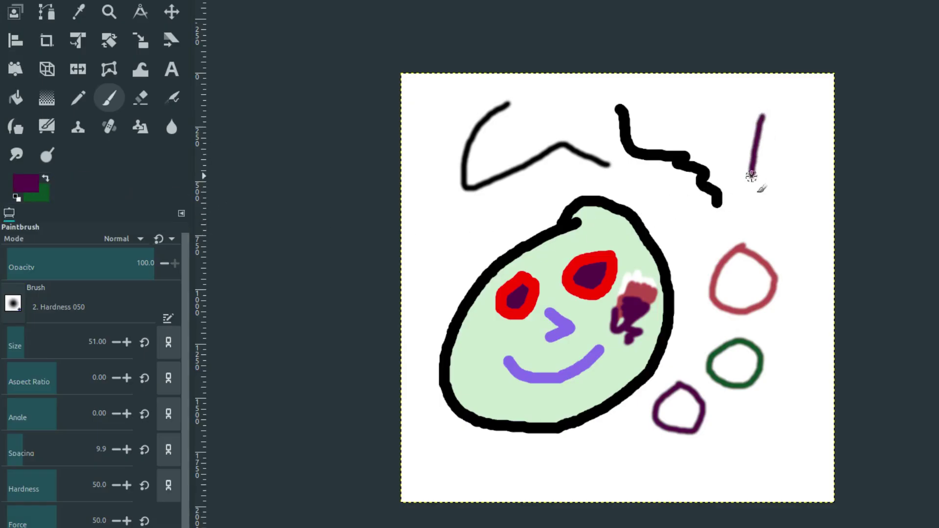
key(x)
mouse_move(779, 115)
mouse_down()
mouse_move(763, 172)
mouse_move(790, 157)
mouse_move(786, 175)
mouse_up()
key(x)
key(x)
drag(814, 111, 799, 181)
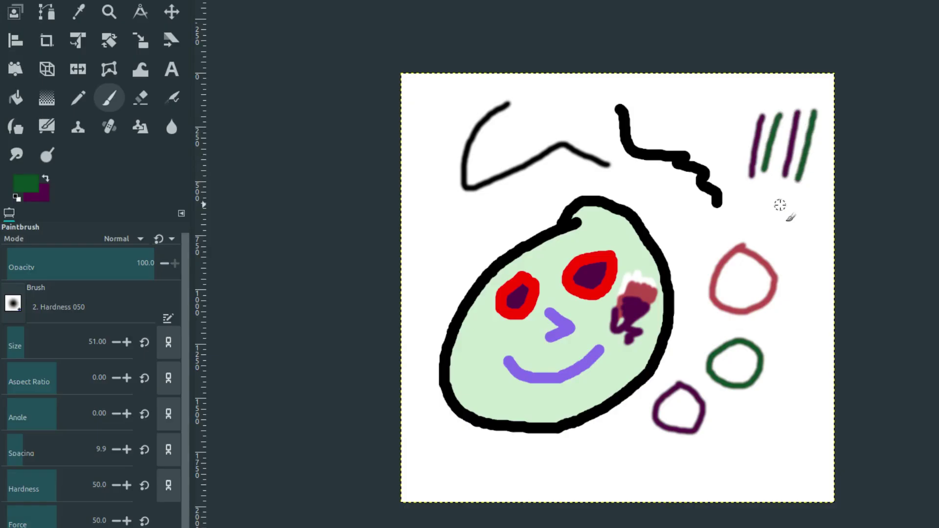
- Paint diagonal green and plum strokes running from the top right toward the face
click(12, 254)
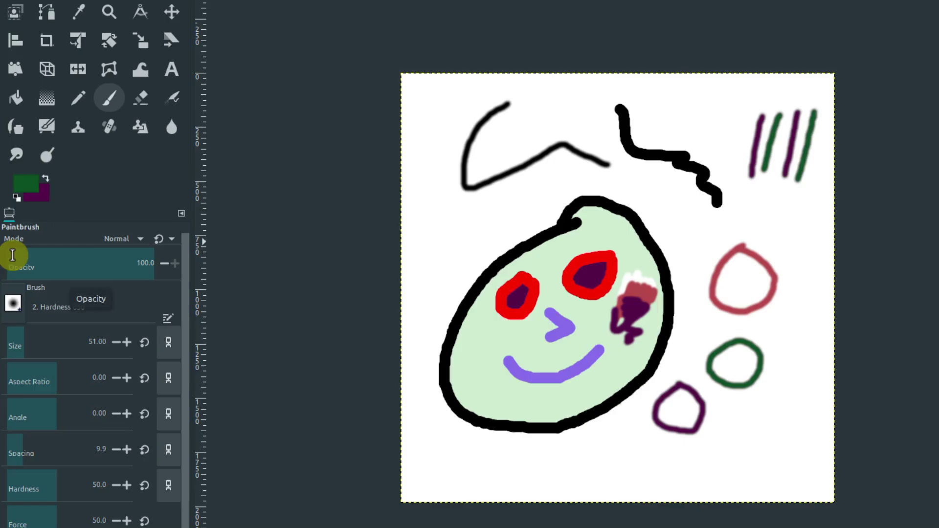
key(x)
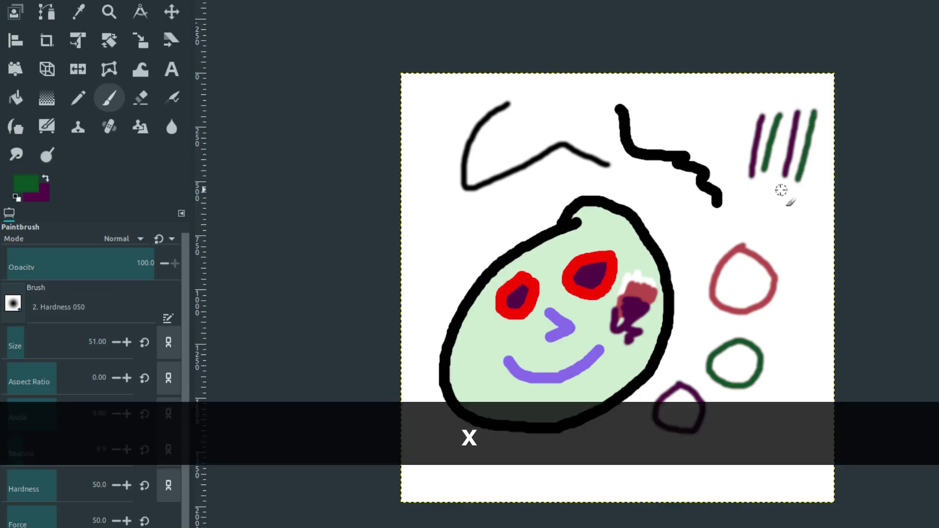
drag(772, 190, 705, 253)
key(x)
drag(715, 185, 664, 264)
key(x)
drag(690, 163, 647, 254)
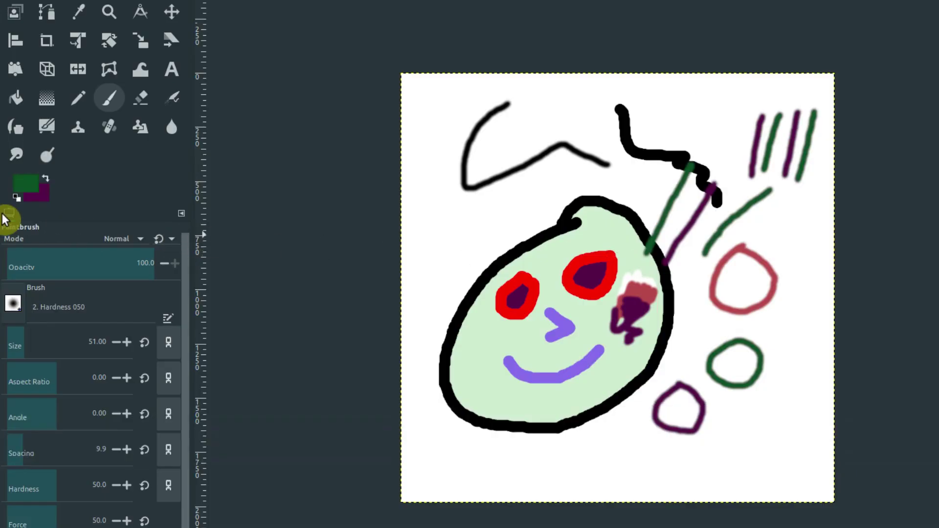
- Try the foreground colour dialog's CMYK, Watercolor, wheel and palette selector types
click(31, 184)
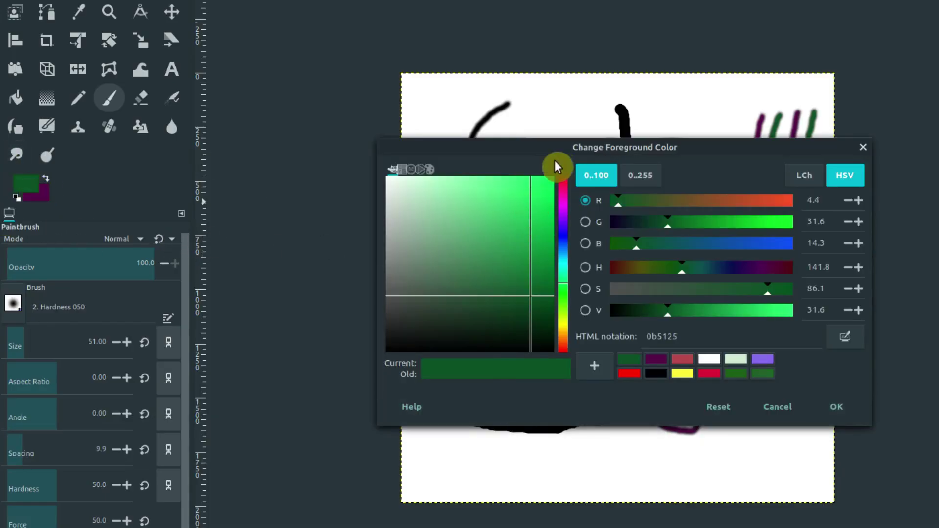
drag(550, 146, 304, 134)
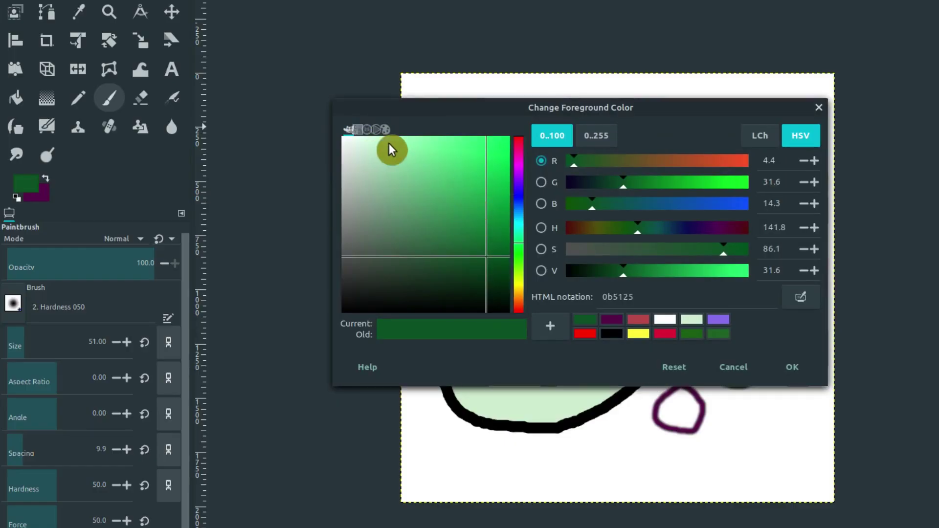
click(367, 129)
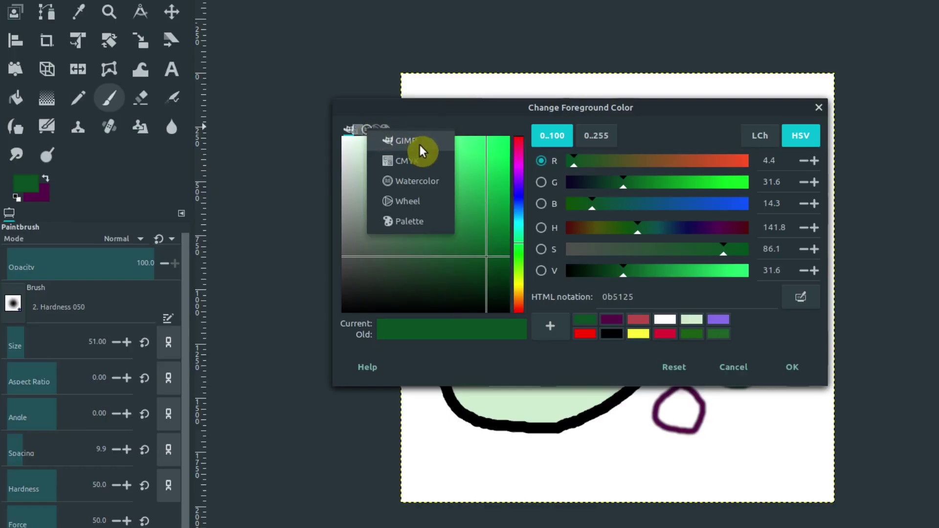
click(426, 162)
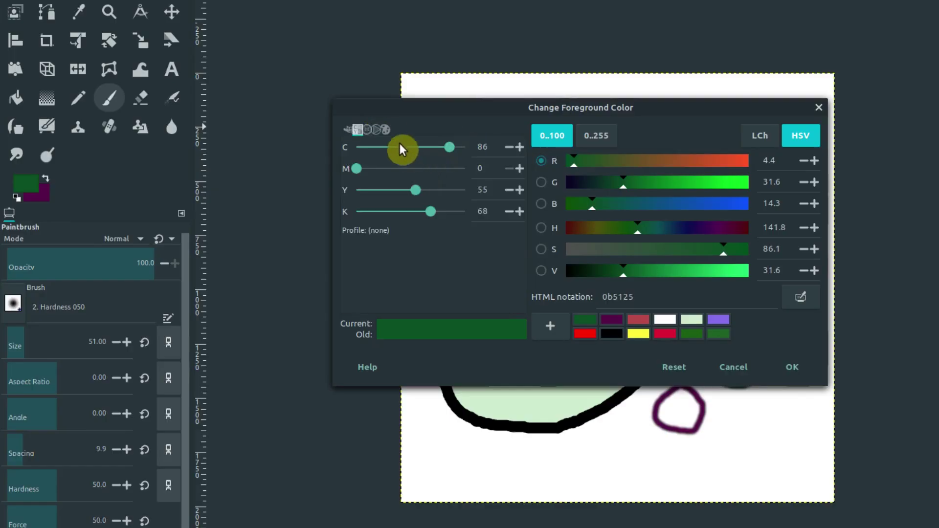
click(377, 128)
click(419, 179)
click(380, 130)
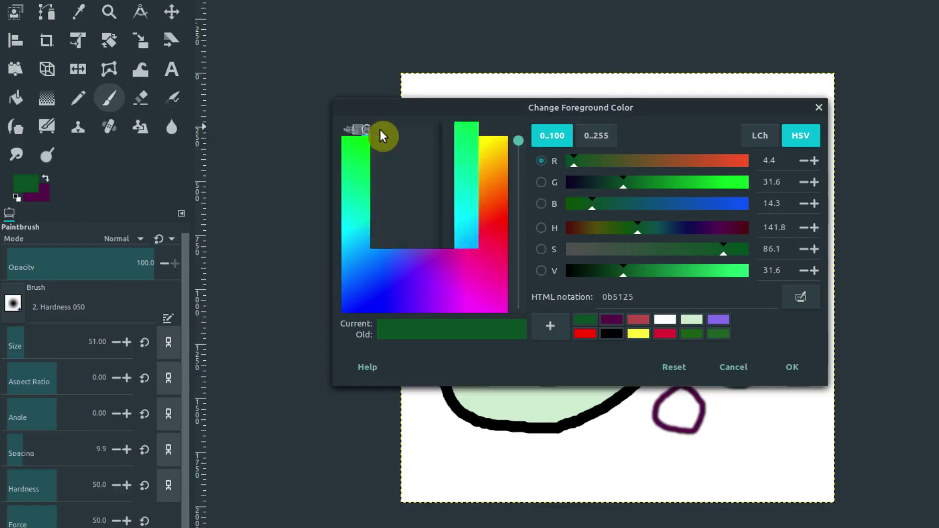
click(407, 200)
click(386, 129)
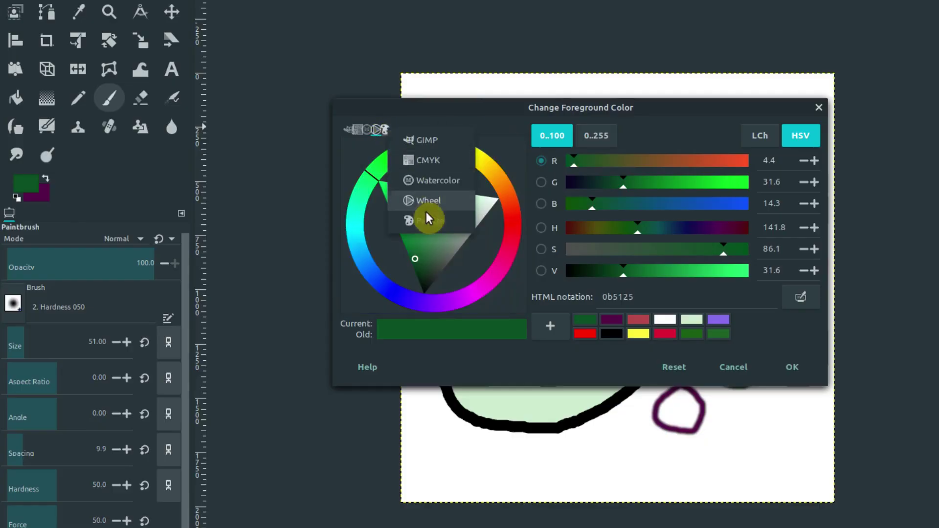
click(427, 223)
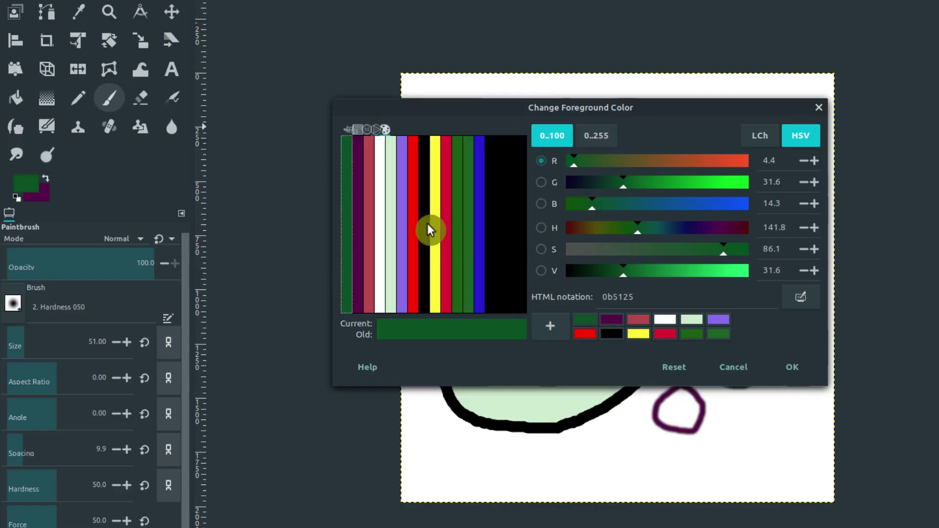
- Compare the wheel, square and hue-strip pickers, settling on the CMYK sliders
click(376, 128)
click(388, 125)
click(375, 128)
click(368, 128)
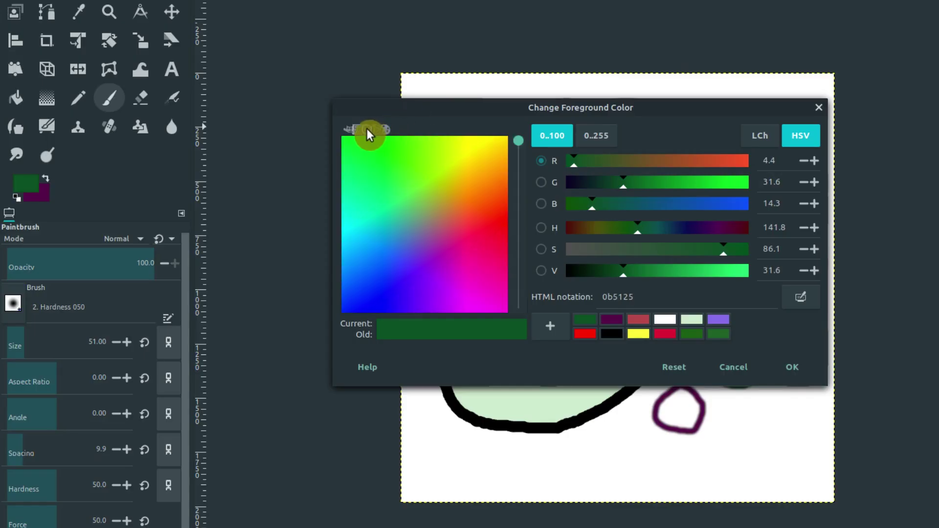
click(359, 129)
click(349, 130)
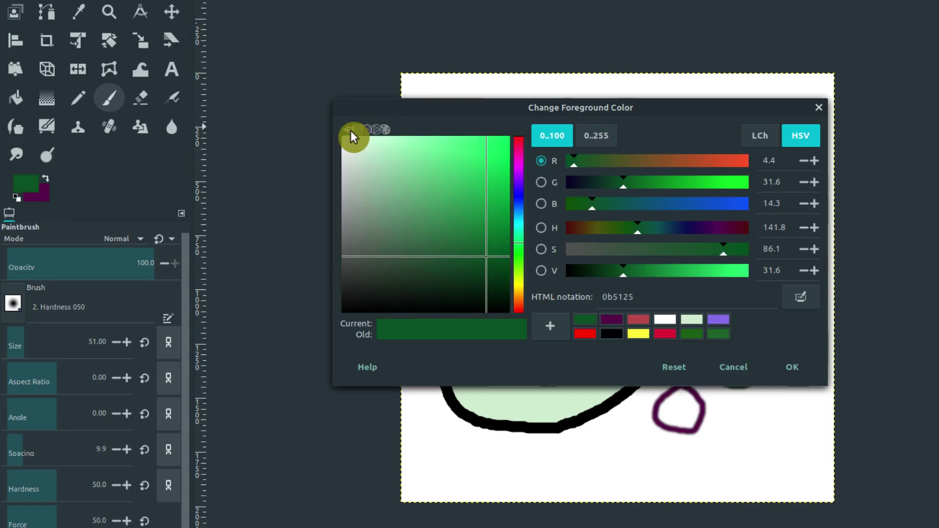
click(357, 129)
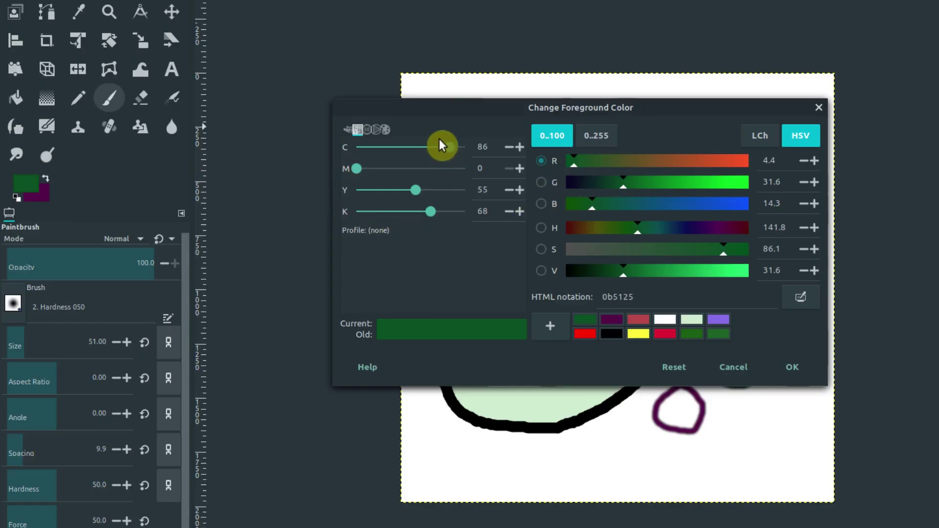
- Mix brown 98612d with the CMYK sliders and paint a zigzag at the canvas's upper left
drag(448, 148, 365, 210)
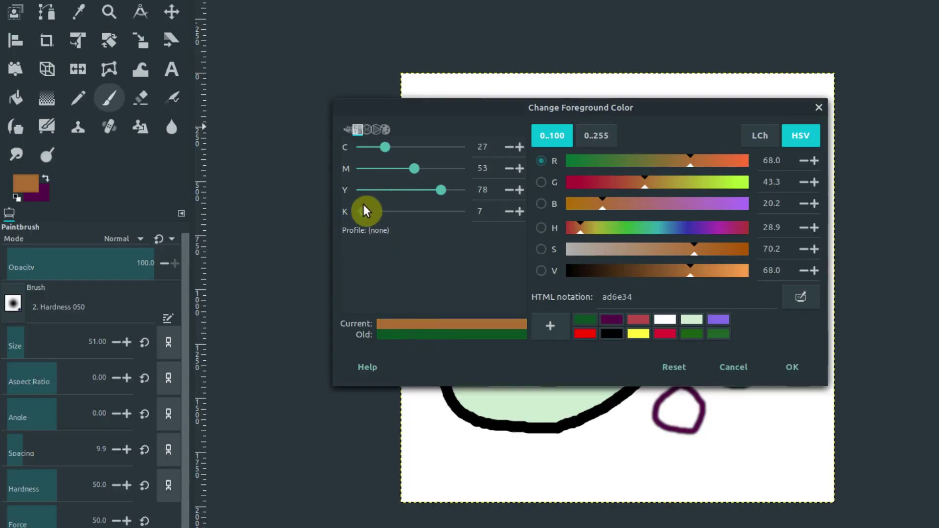
drag(366, 211, 392, 213)
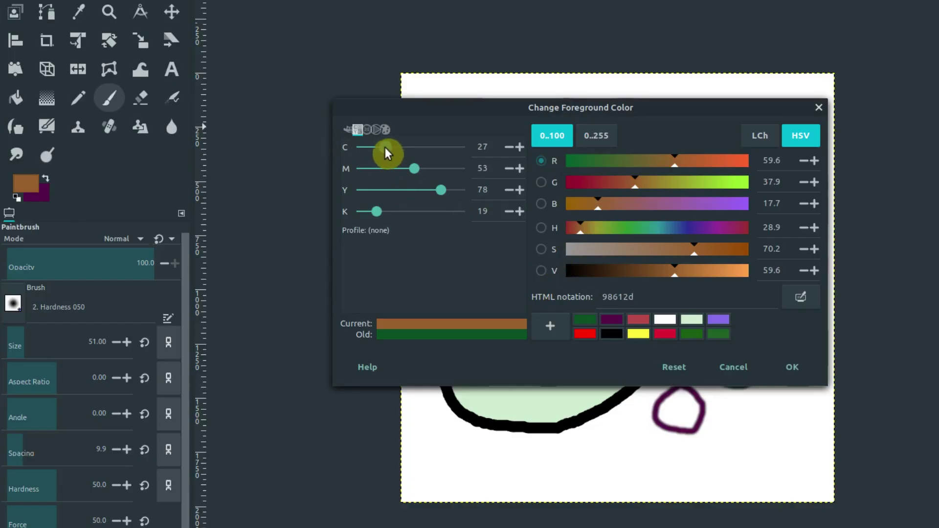
drag(386, 147, 385, 148)
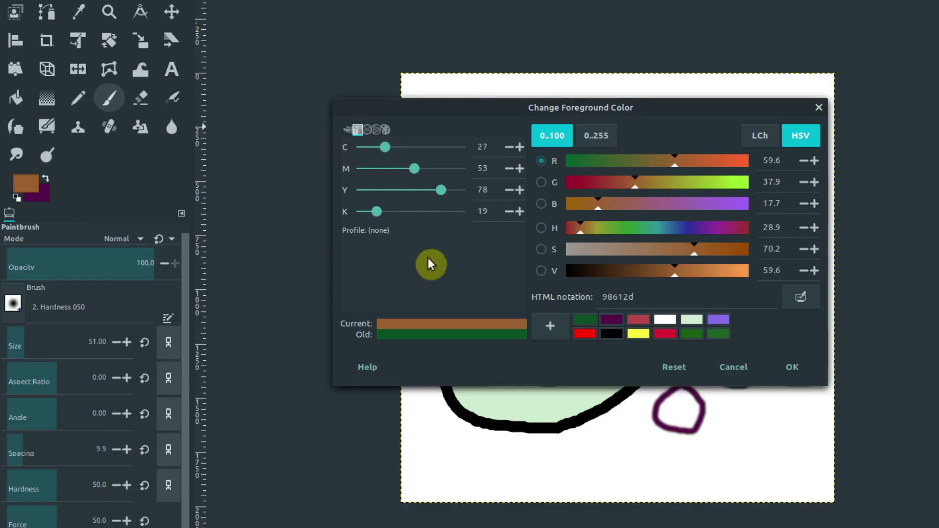
click(796, 358)
mouse_move(477, 131)
mouse_down()
mouse_move(442, 144)
mouse_move(487, 168)
mouse_move(462, 221)
mouse_up()
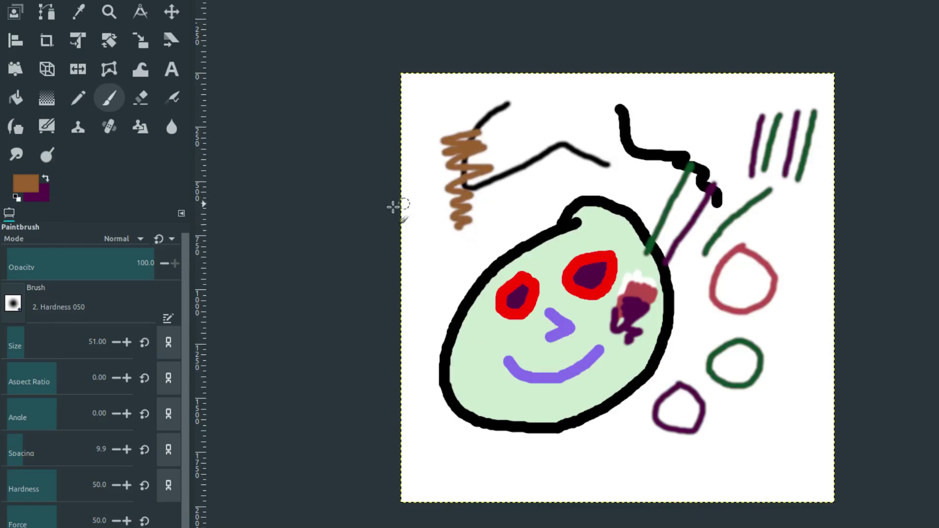
- Switch to teal 009898, then paint loops over the red circle and a stroke below the face
click(24, 183)
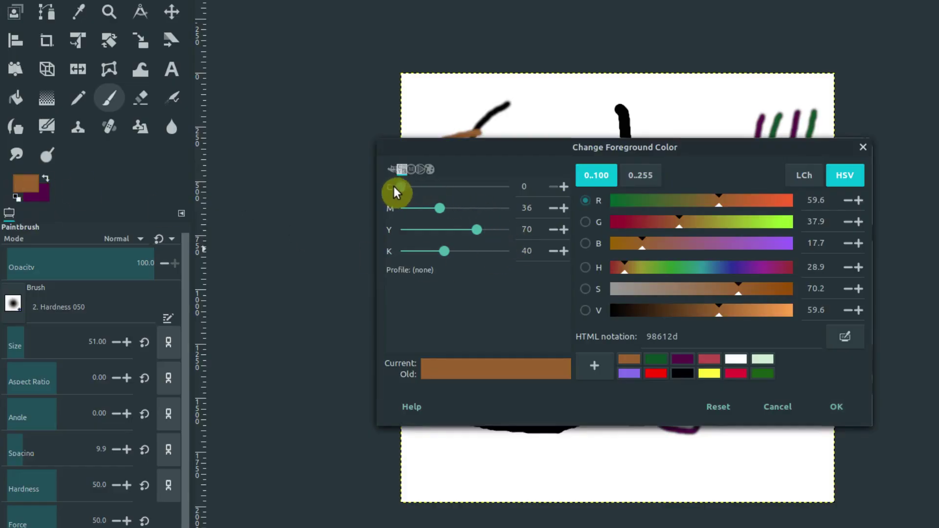
drag(395, 186, 520, 197)
drag(438, 206, 387, 211)
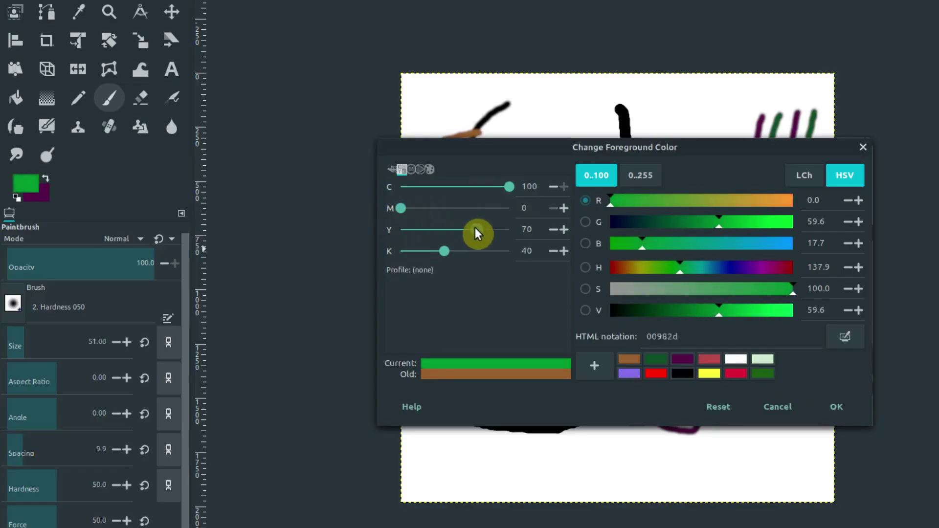
drag(475, 229, 382, 236)
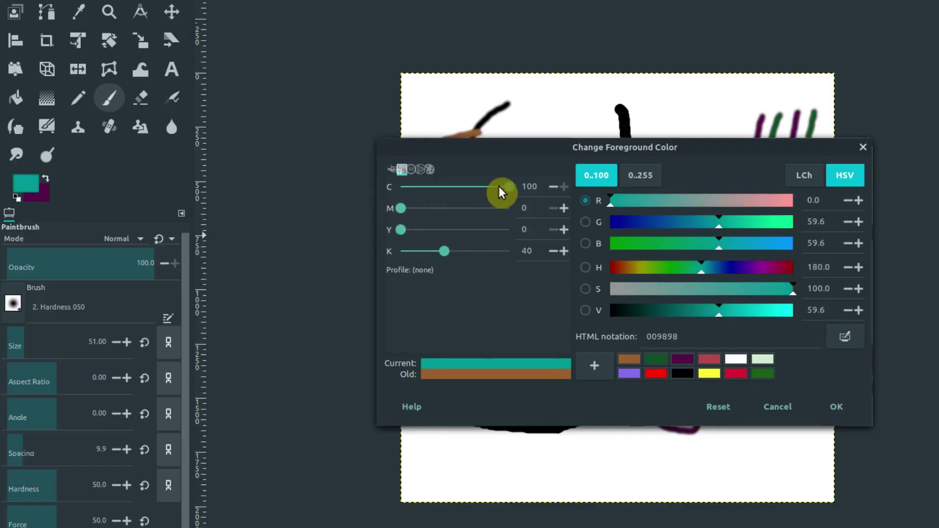
click(836, 406)
mouse_move(768, 254)
mouse_down()
mouse_move(751, 294)
mouse_move(802, 252)
mouse_move(803, 274)
mouse_move(727, 316)
mouse_up()
drag(658, 433, 626, 446)
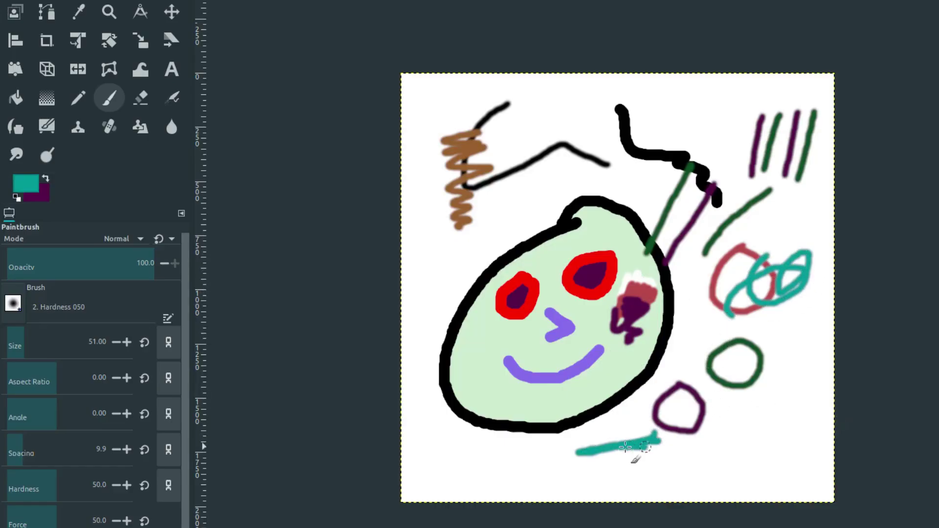
click(38, 184)
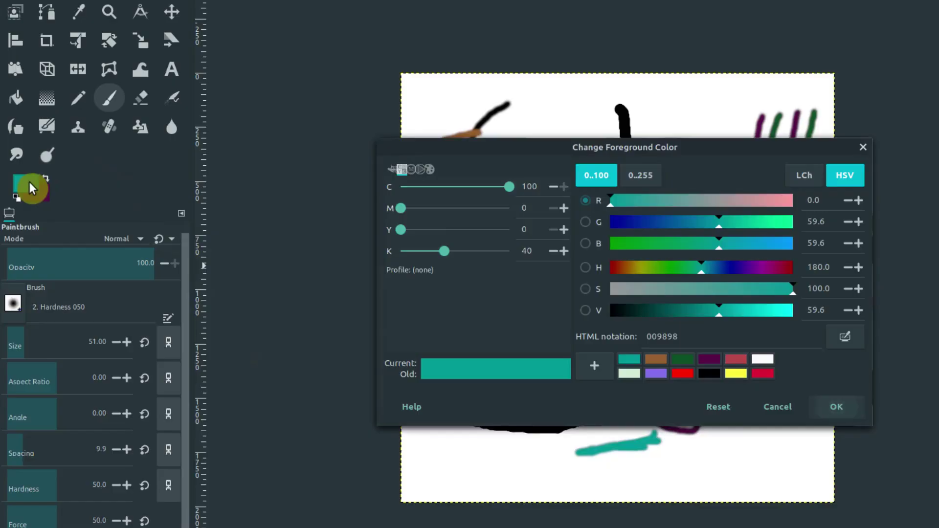
- Try blue and white shades, then rotate the hue ring through cyan and red to orchid pink ba56a8
click(412, 170)
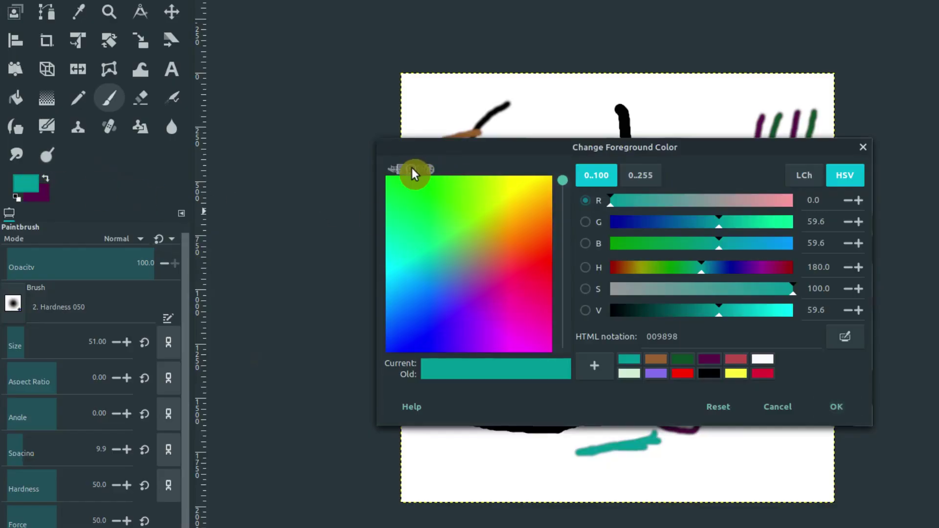
drag(435, 211, 523, 196)
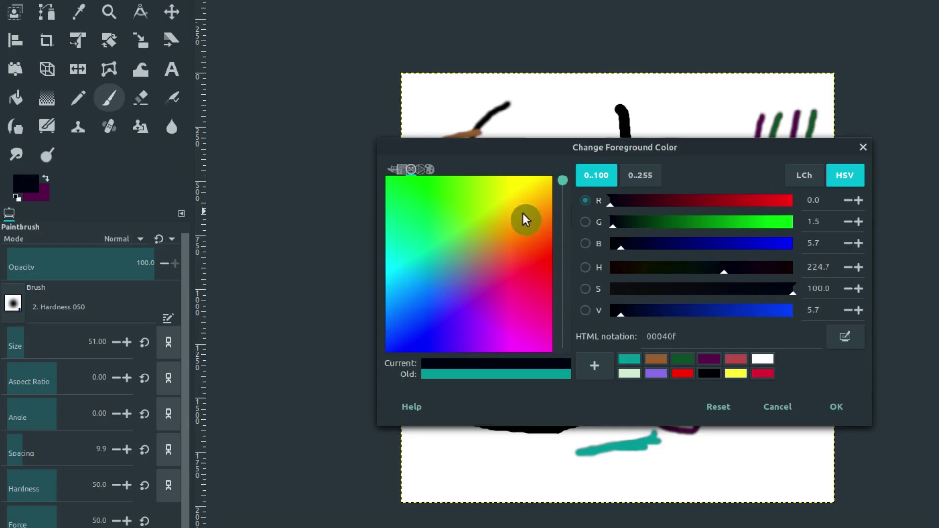
click(425, 169)
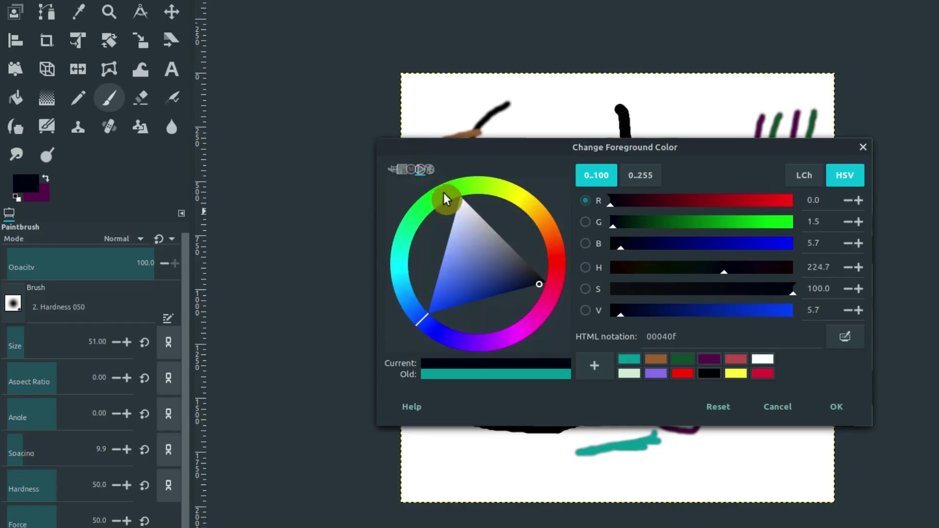
mouse_move(471, 251)
mouse_down()
mouse_move(480, 260)
mouse_move(454, 273)
mouse_up()
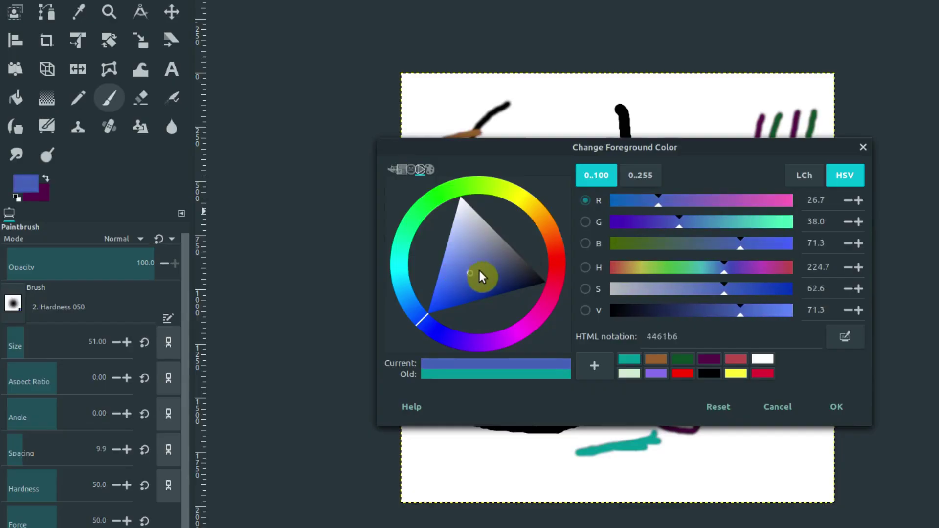
mouse_move(480, 272)
mouse_down()
mouse_move(456, 179)
mouse_move(470, 225)
mouse_move(556, 296)
mouse_up()
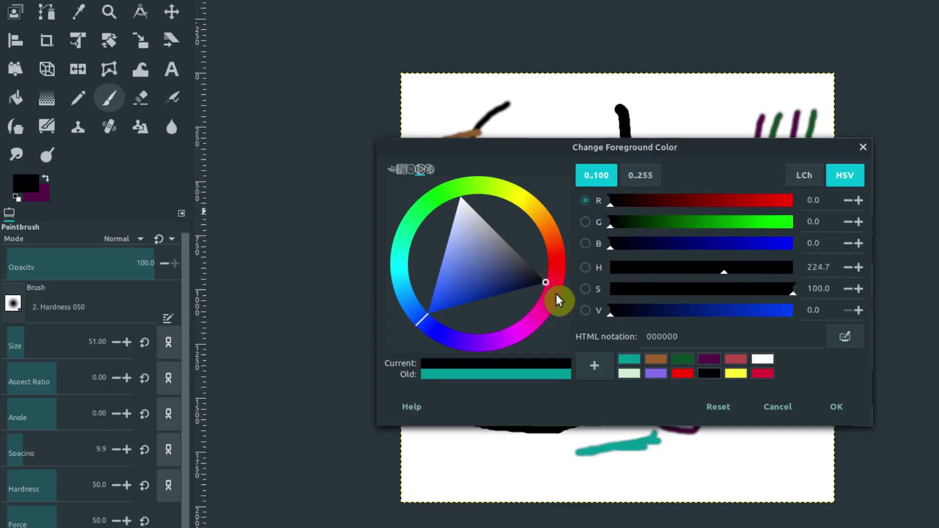
mouse_move(503, 260)
mouse_down()
mouse_move(420, 318)
mouse_move(491, 254)
mouse_move(453, 273)
mouse_move(482, 289)
mouse_move(492, 279)
mouse_move(486, 262)
mouse_move(457, 265)
mouse_up()
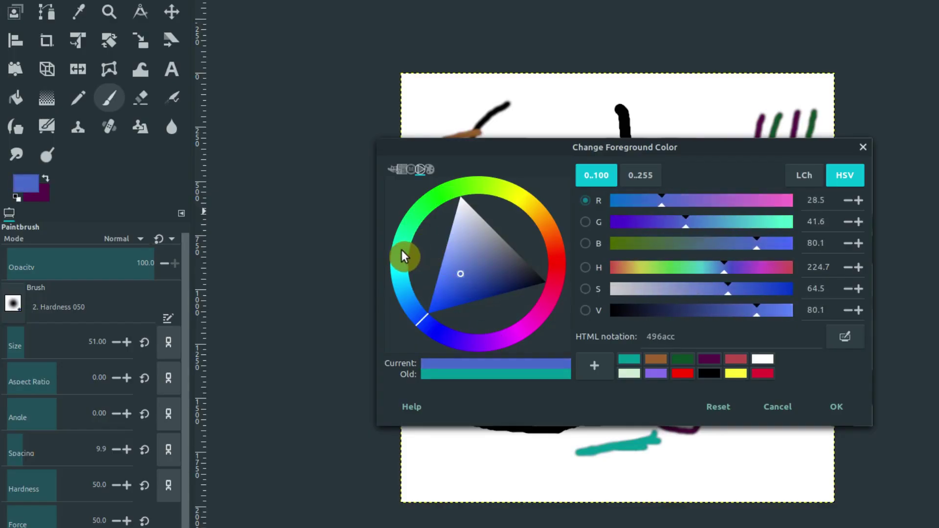
drag(402, 250, 407, 238)
mouse_move(425, 203)
mouse_down()
mouse_move(509, 192)
mouse_move(532, 209)
mouse_up()
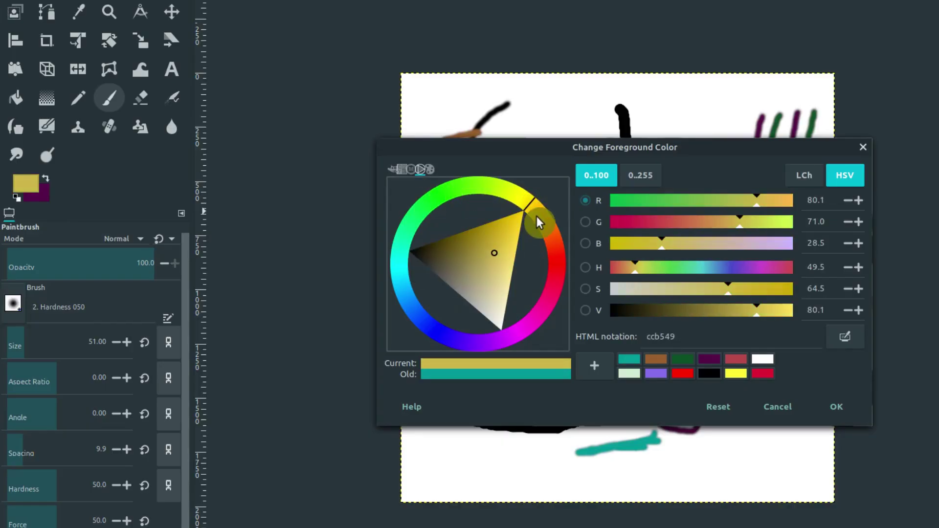
drag(558, 274, 538, 268)
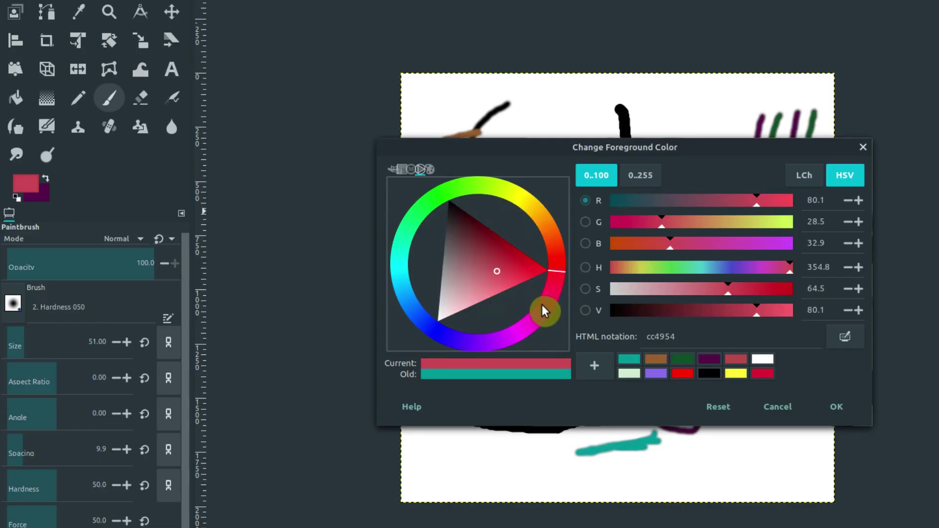
mouse_move(542, 305)
mouse_down()
mouse_move(530, 321)
mouse_move(458, 260)
mouse_move(468, 234)
mouse_move(426, 275)
mouse_move(469, 218)
mouse_move(452, 259)
mouse_move(462, 302)
mouse_move(447, 308)
mouse_move(488, 325)
mouse_move(443, 316)
mouse_move(482, 327)
mouse_move(524, 258)
mouse_move(507, 252)
mouse_move(479, 271)
mouse_up()
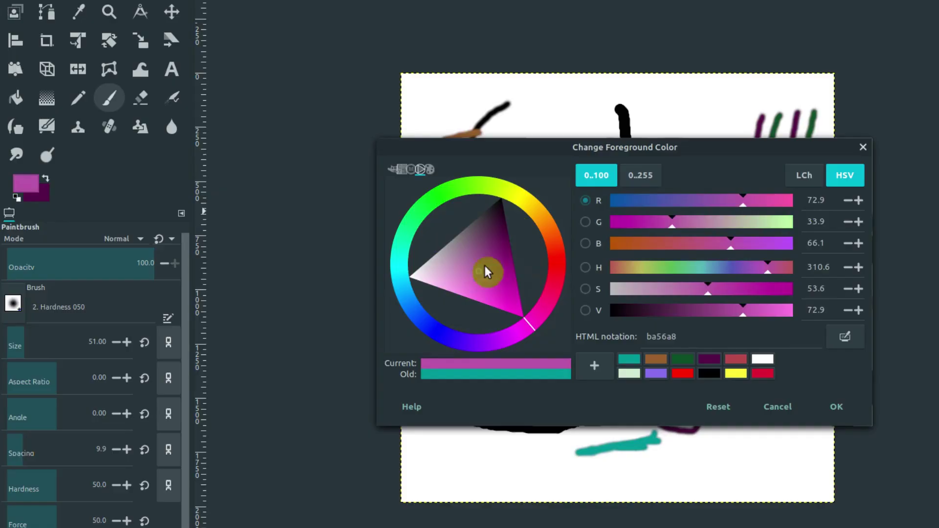
- Try the brown and reddish swatches, then pick pale green ceecd0 from the recently used colours
click(413, 168)
click(404, 168)
click(393, 168)
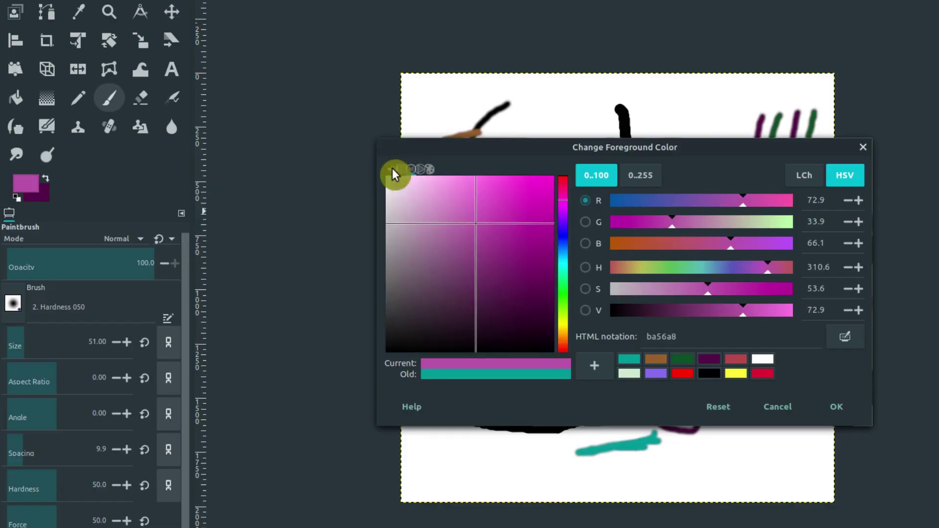
drag(503, 264, 450, 271)
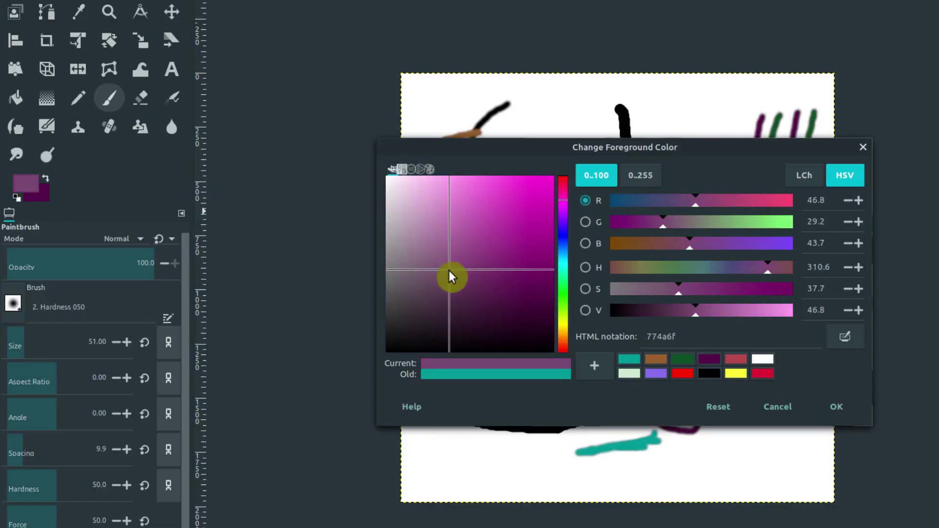
click(421, 168)
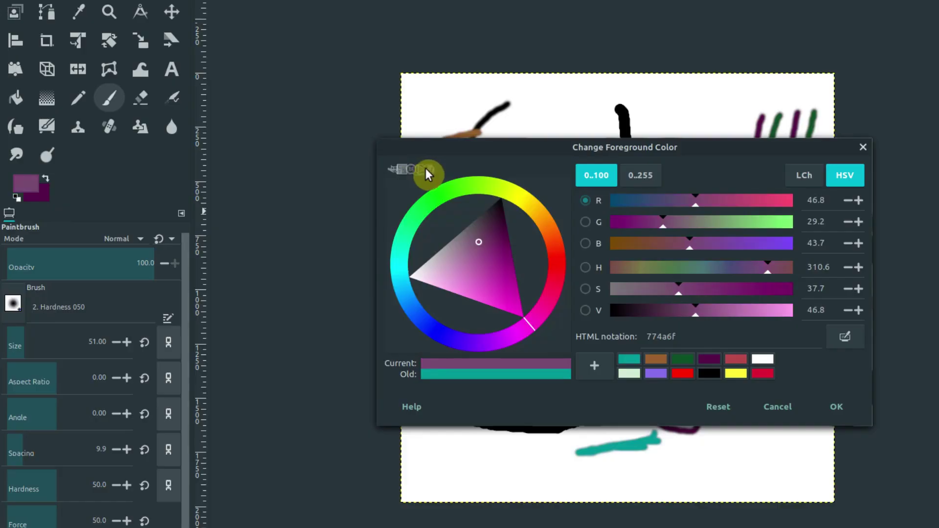
click(432, 169)
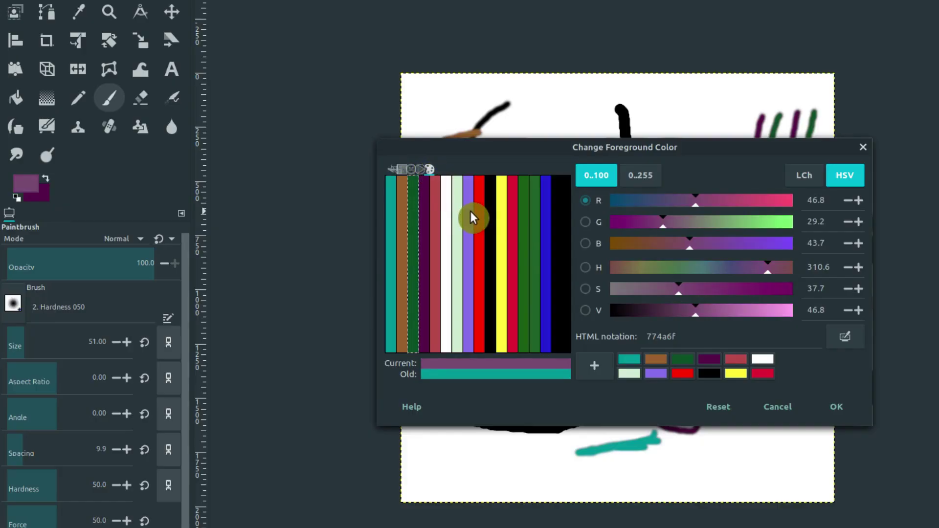
click(401, 224)
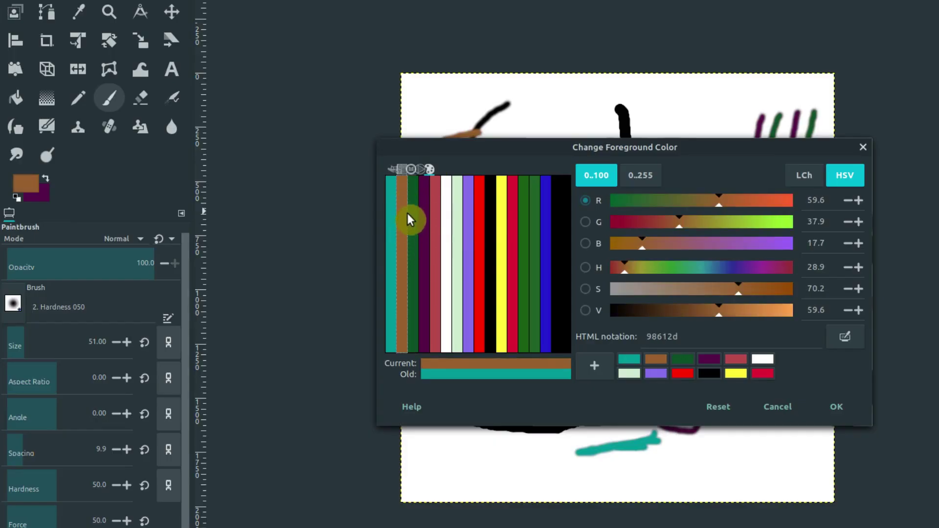
click(434, 226)
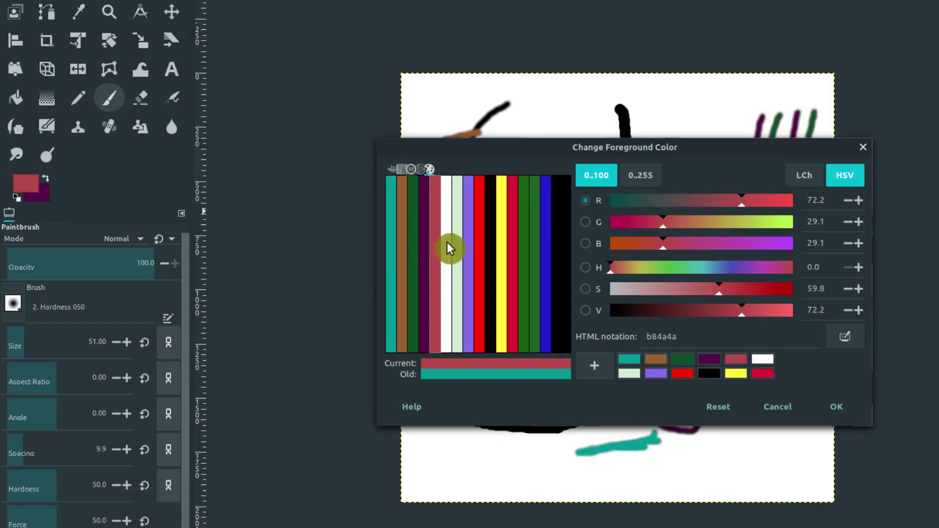
click(459, 212)
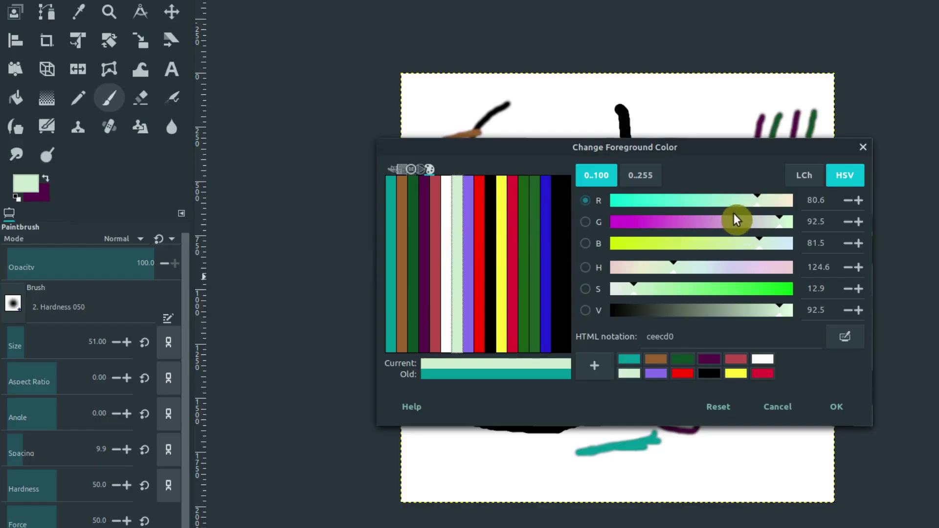
- Adjust the RGB sliders on a 0–255 scale, shifting the colour through purple to pink
drag(765, 200, 730, 226)
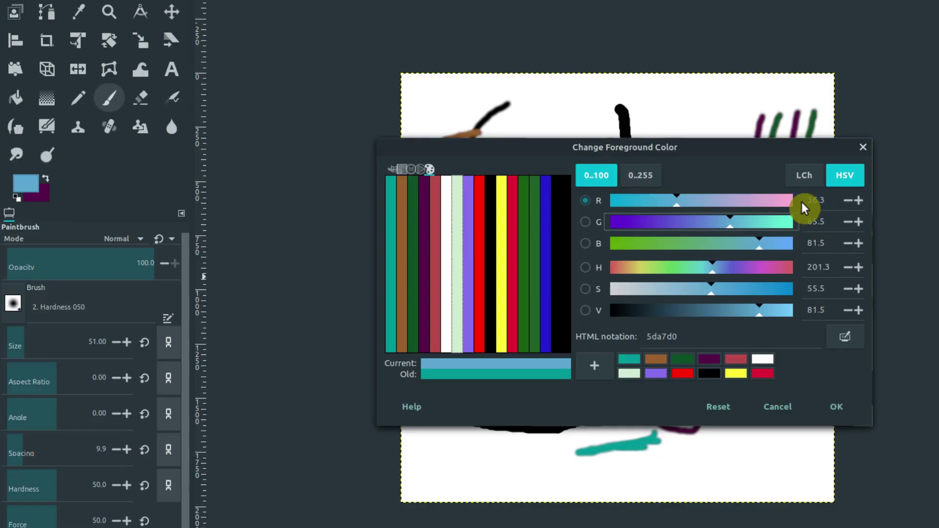
click(644, 175)
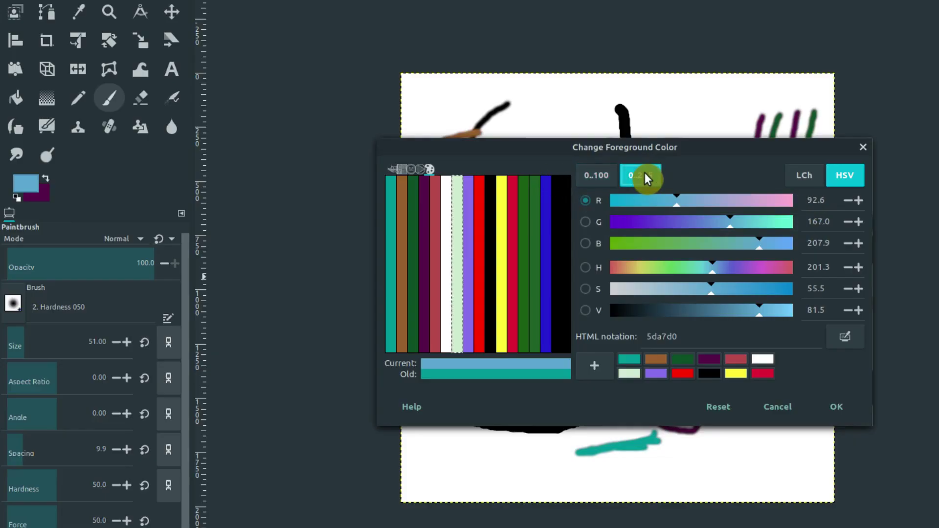
click(393, 169)
mouse_move(697, 200)
mouse_down()
mouse_move(739, 202)
mouse_move(682, 203)
mouse_up()
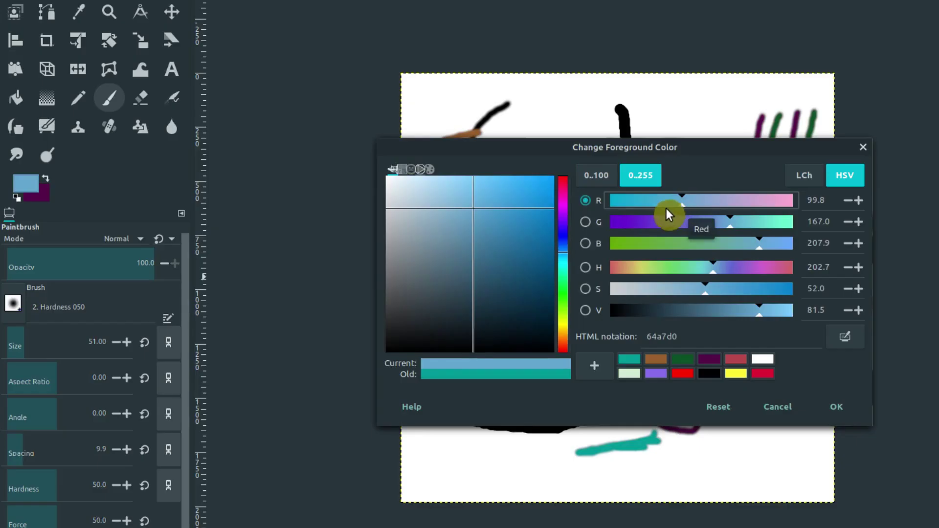
drag(658, 221, 640, 221)
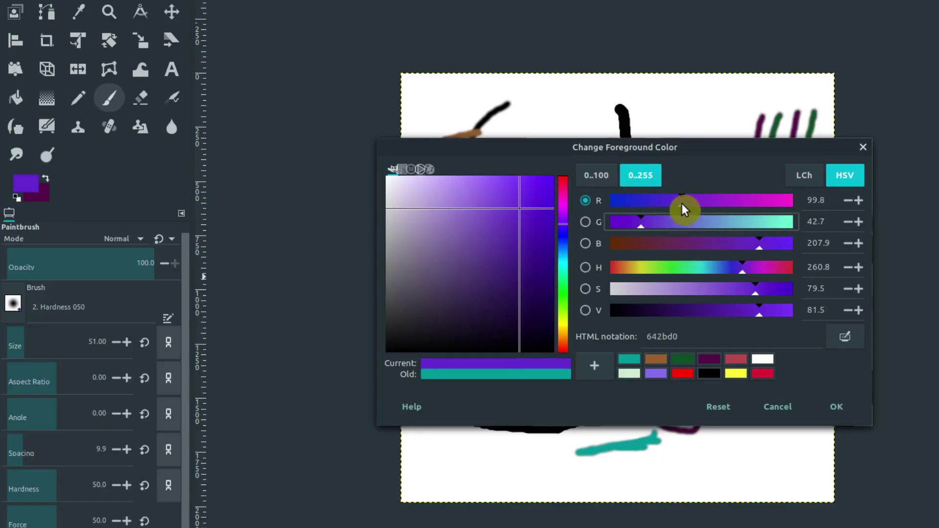
drag(682, 203, 741, 206)
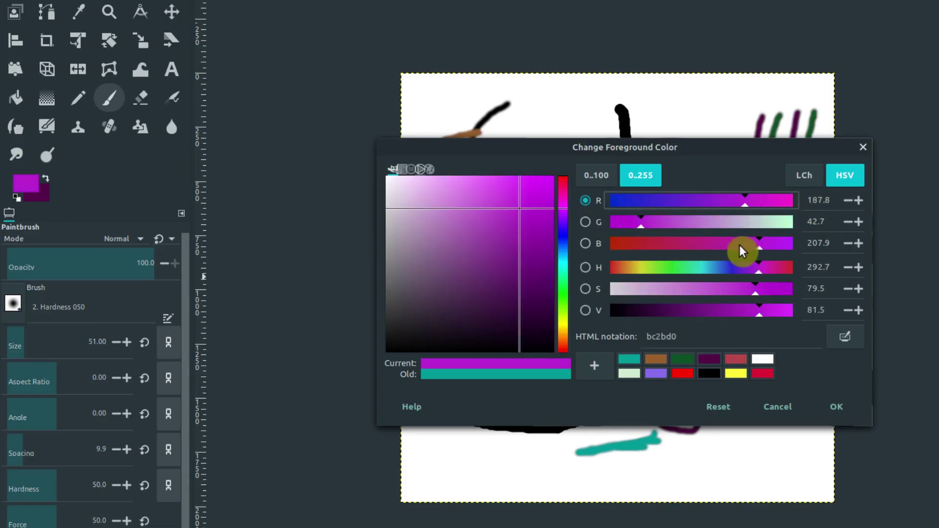
drag(752, 249, 710, 248)
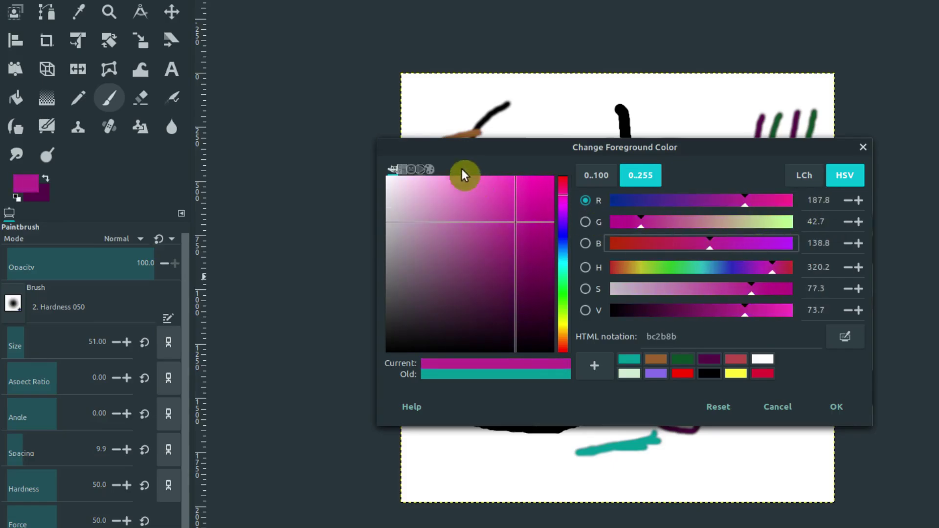
- Add cyan, go crimson, then raise green to reach leaf green 7dab43 on the 0–255 scale
click(412, 170)
click(401, 169)
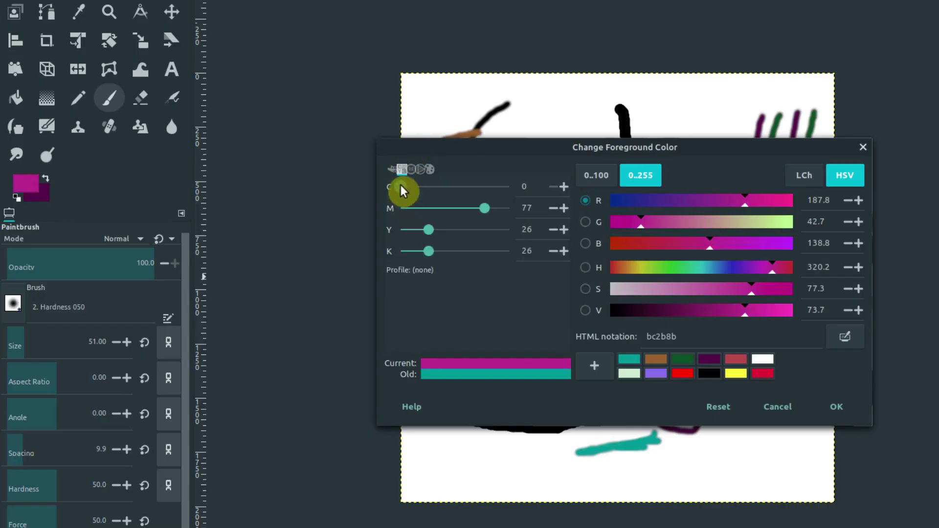
drag(400, 187, 431, 187)
click(601, 175)
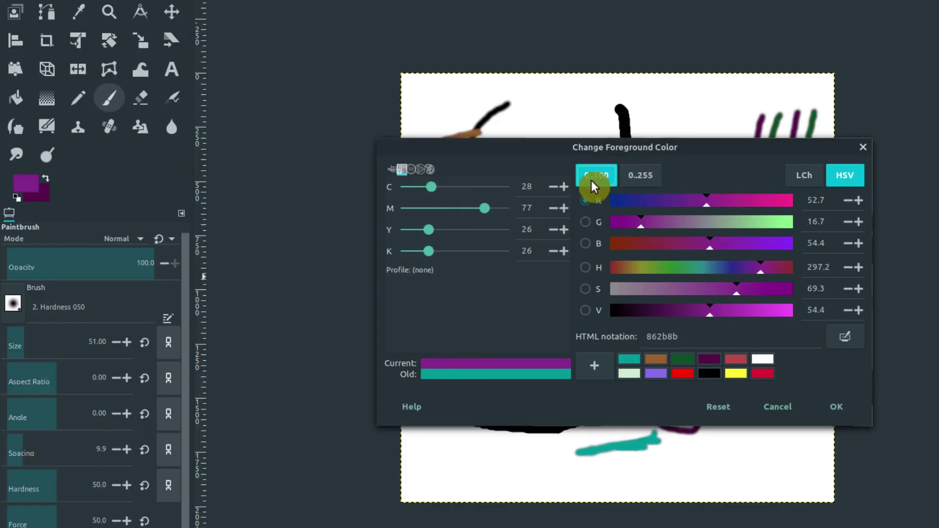
click(665, 245)
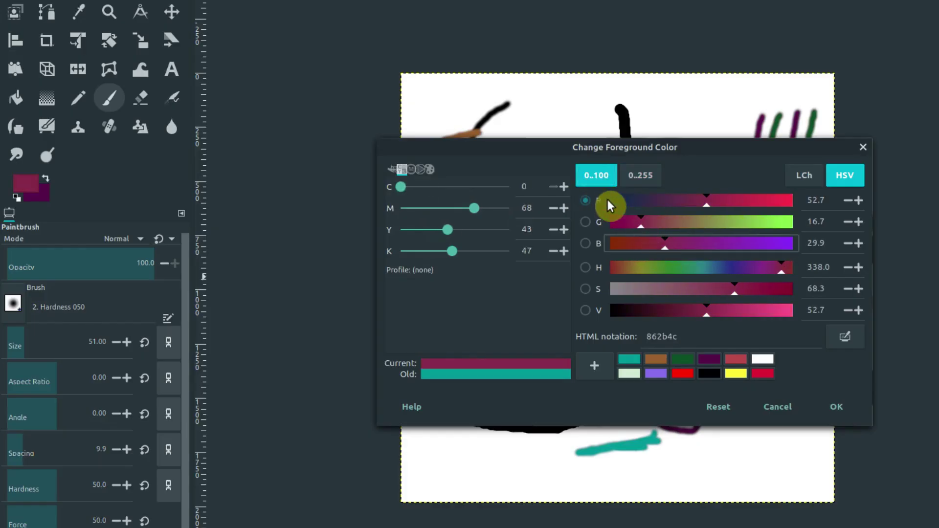
mouse_move(697, 195)
mouse_down()
mouse_move(808, 203)
mouse_move(688, 206)
mouse_move(700, 206)
mouse_up()
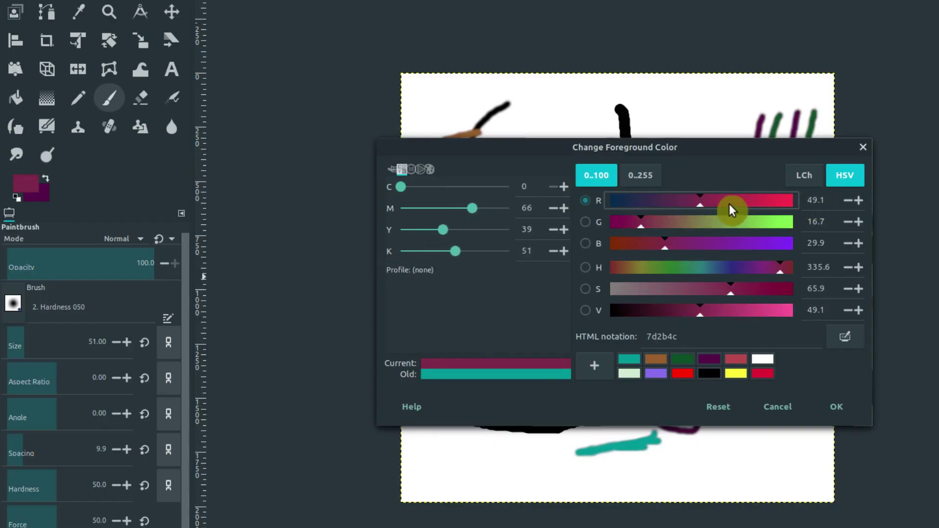
drag(627, 230, 642, 242)
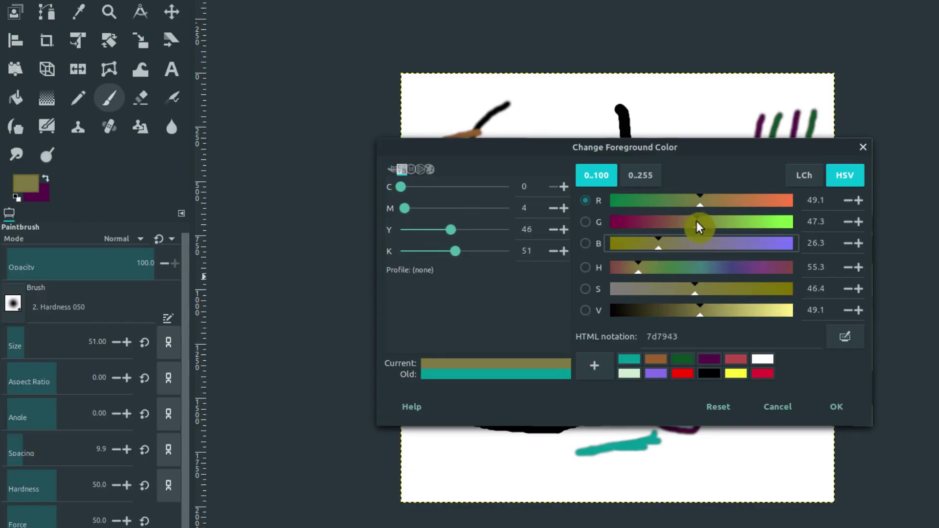
drag(697, 222, 730, 219)
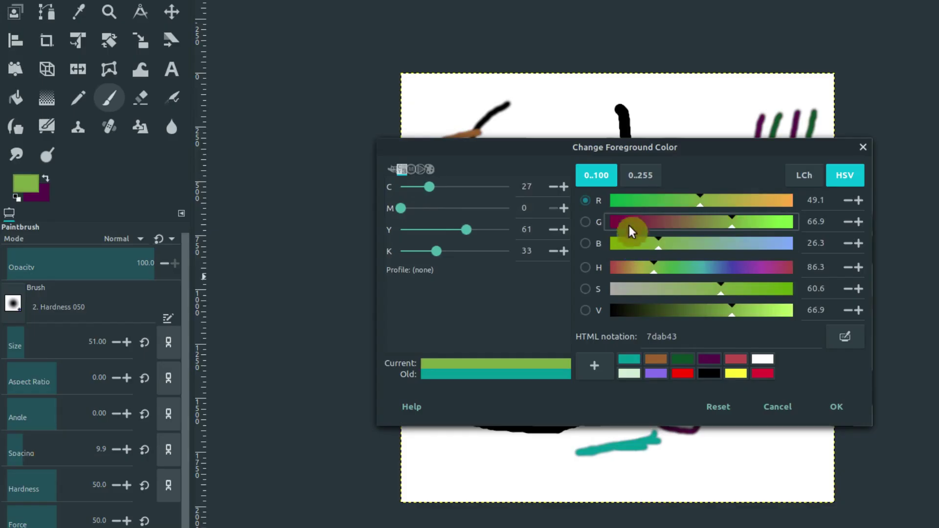
click(636, 172)
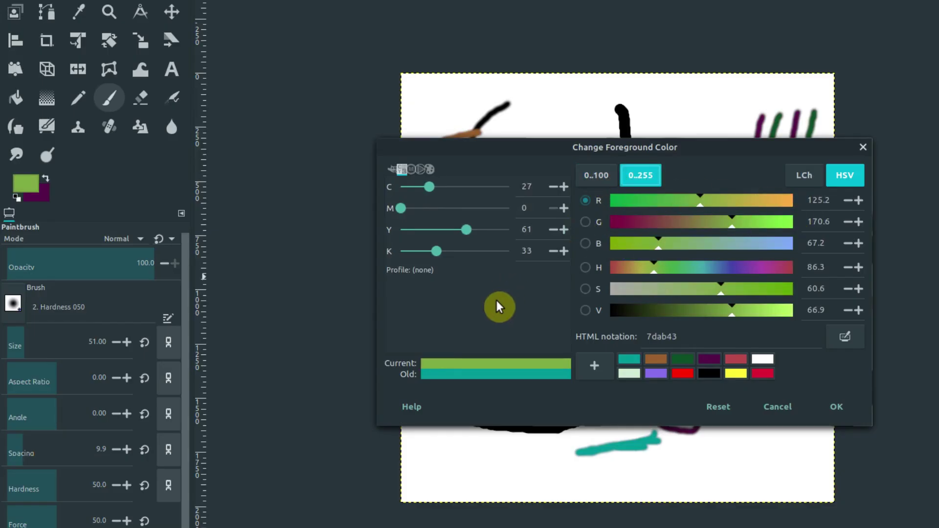
- Eyedrop black, then a grey-blue, finally the dark slate 29353b, and accept it as foreground
click(847, 338)
click(629, 115)
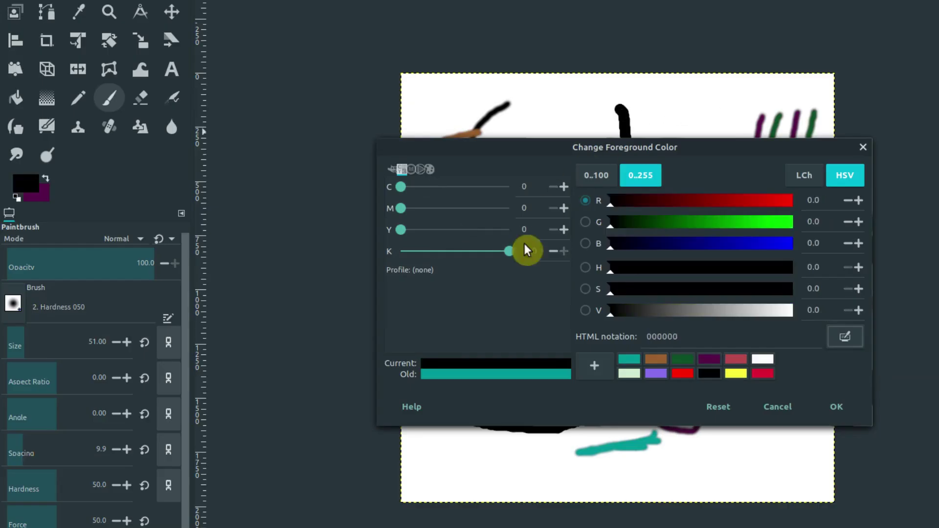
click(847, 337)
click(679, 429)
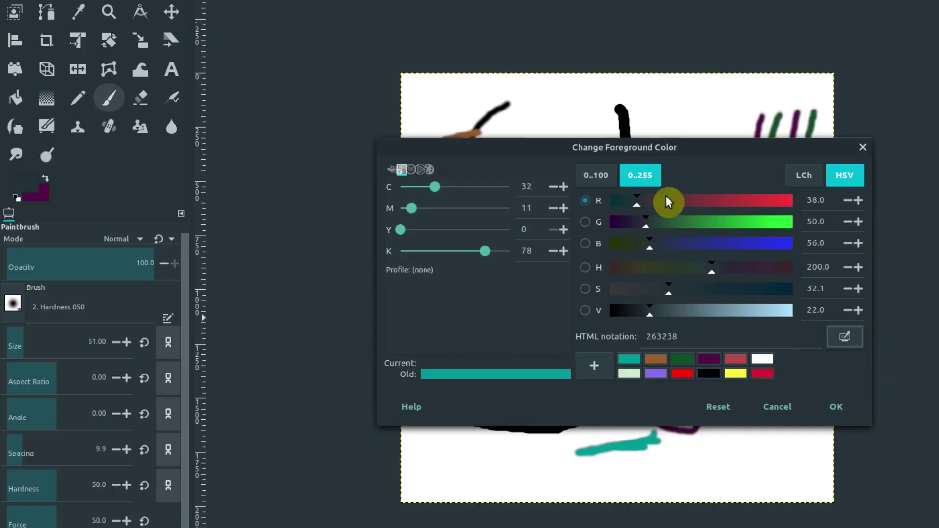
click(847, 337)
click(541, 205)
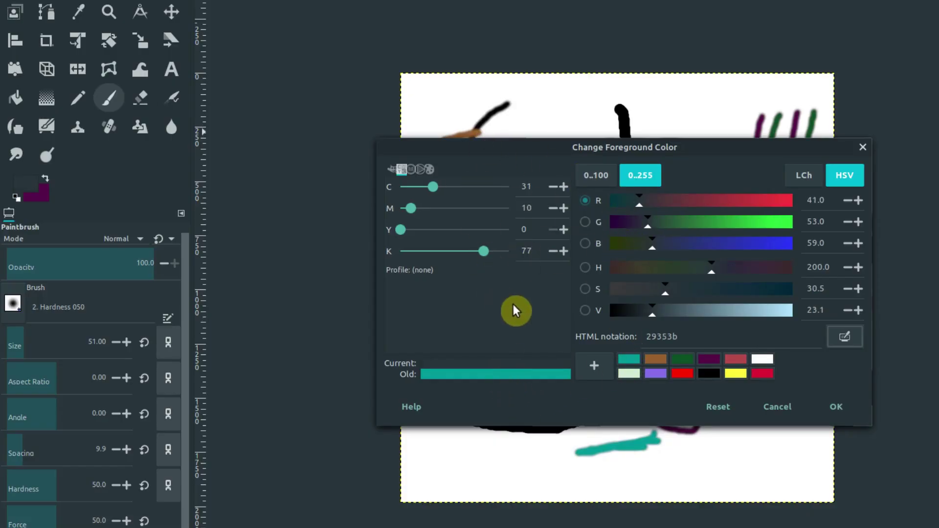
click(835, 407)
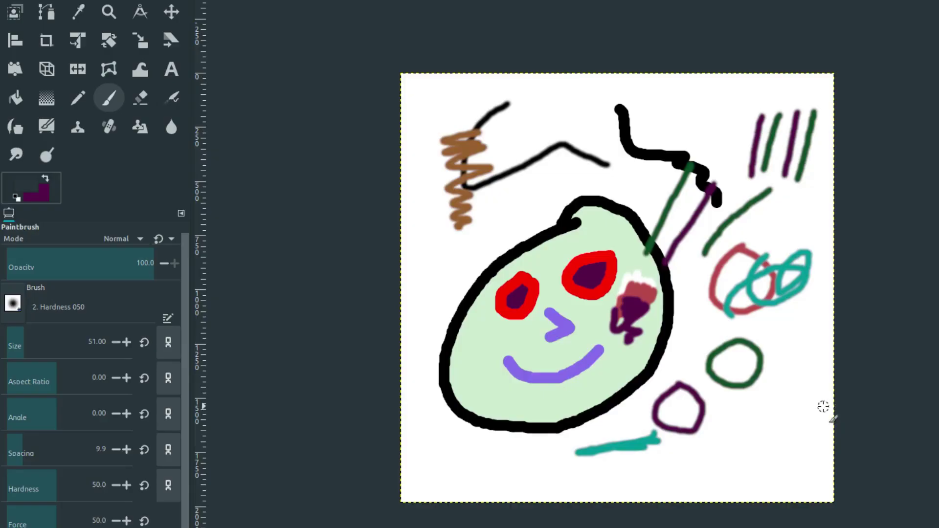
- Sample the left eye ring's red and draw a red pencil line down the upper left
click(58, 145)
click(49, 178)
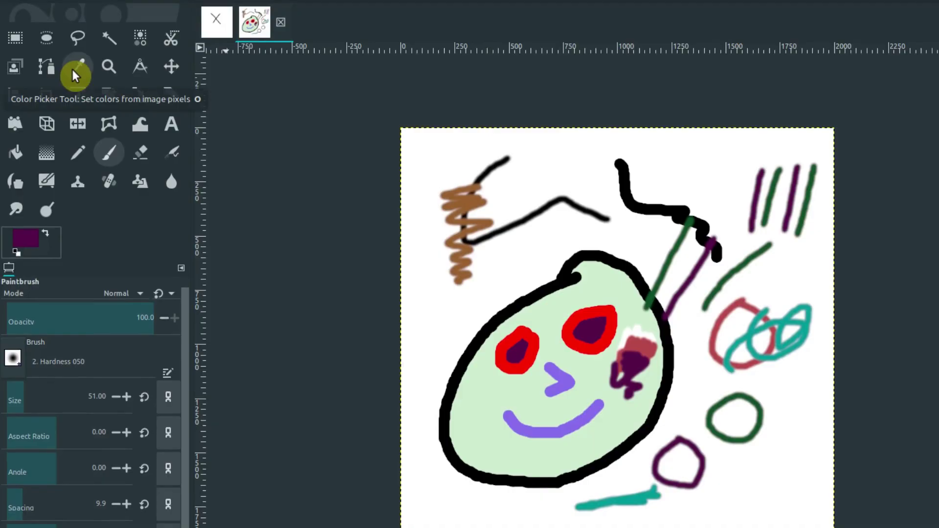
click(77, 70)
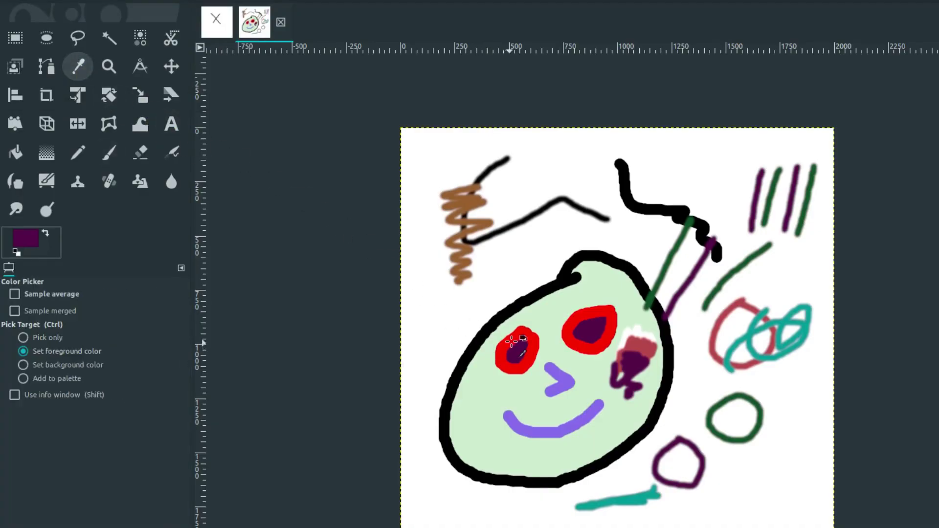
click(511, 338)
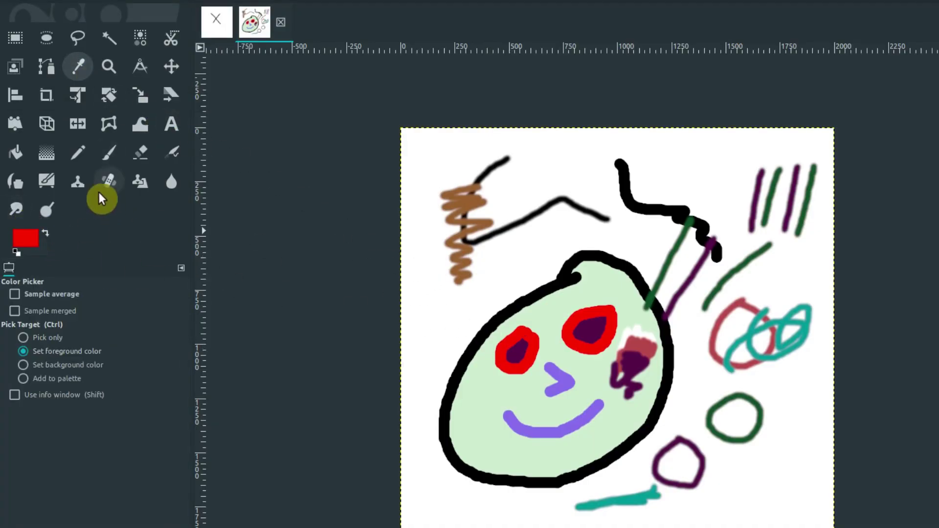
click(78, 153)
drag(544, 157, 494, 272)
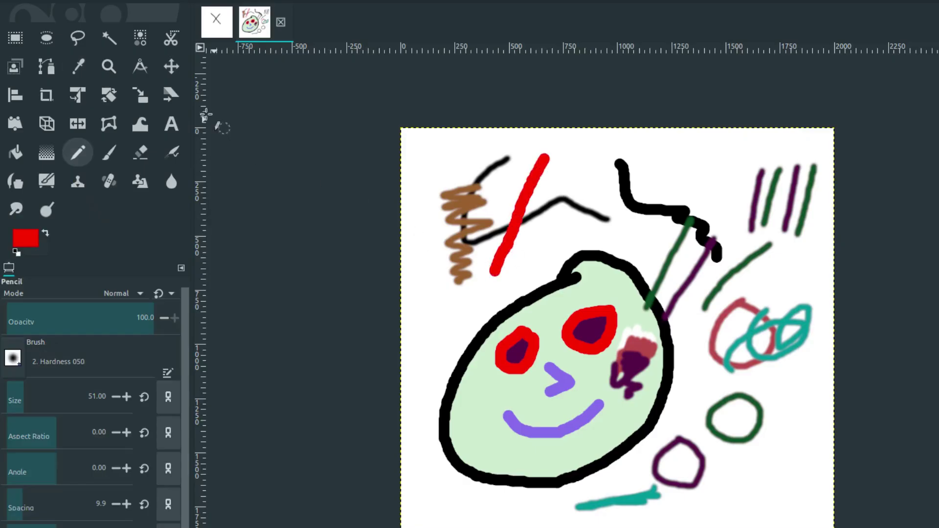
- Sample the right scribble's teal and brush a wavy teal scribble across the top
click(81, 72)
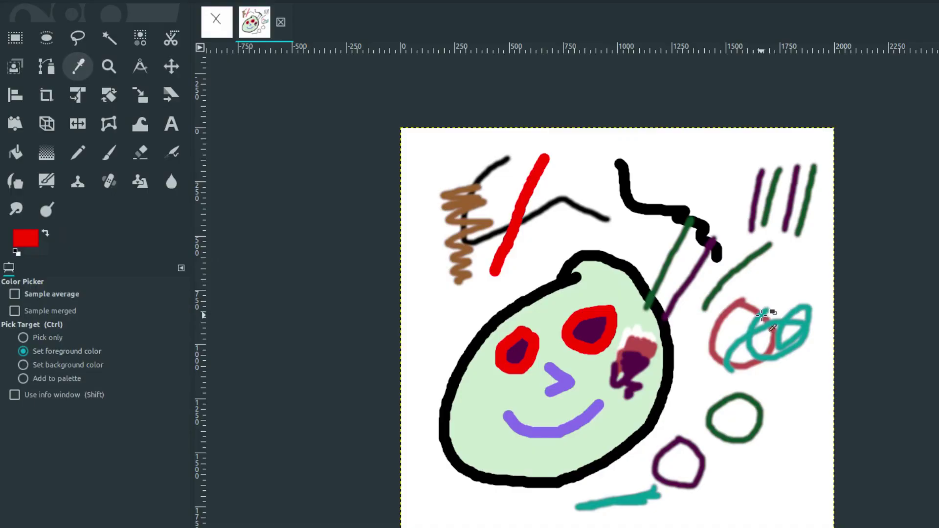
click(769, 324)
click(55, 155)
click(108, 153)
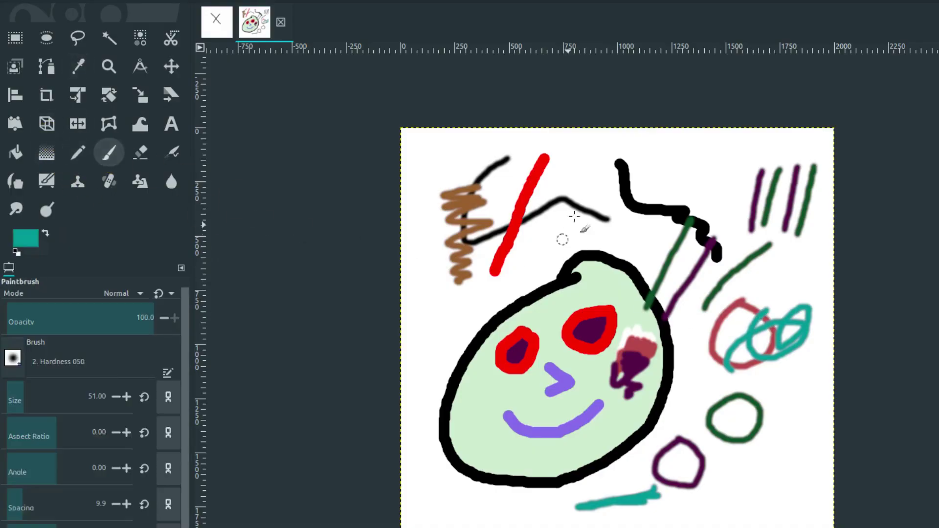
mouse_move(582, 198)
mouse_down()
mouse_move(636, 215)
mouse_move(723, 215)
mouse_up()
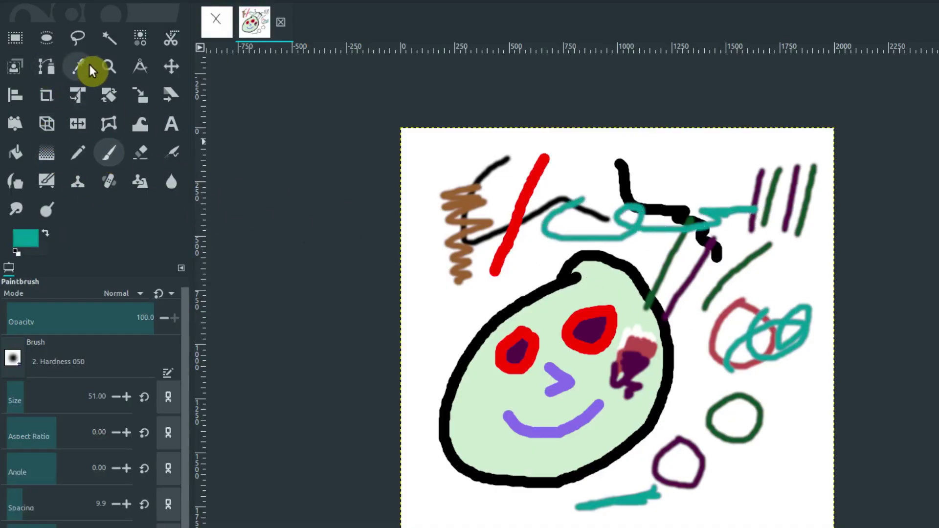